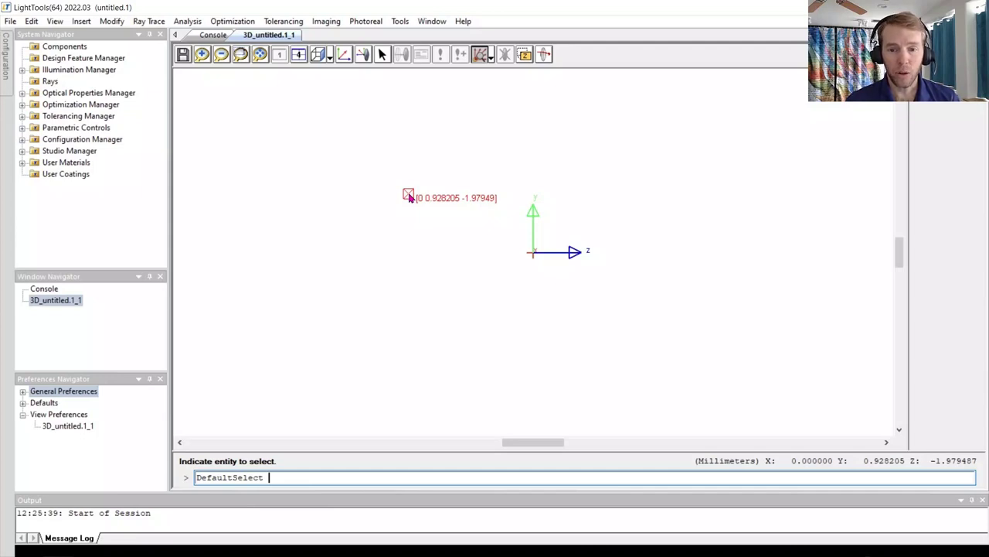
# Insert spherical lens LensElement_1 along the z axis near the origin, then select its front surface.
pyautogui.click(80, 22)
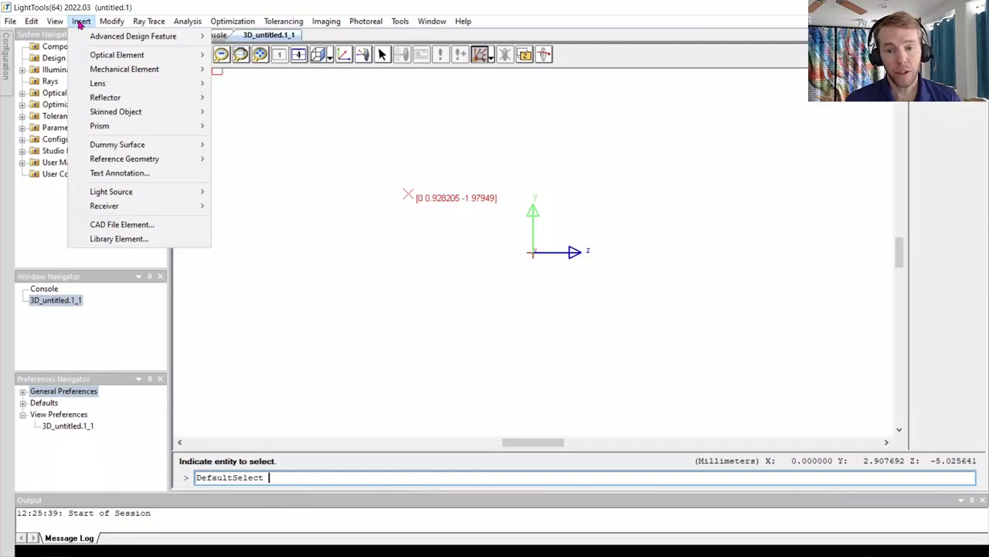
pyautogui.click(80, 22)
pyautogui.click(111, 20)
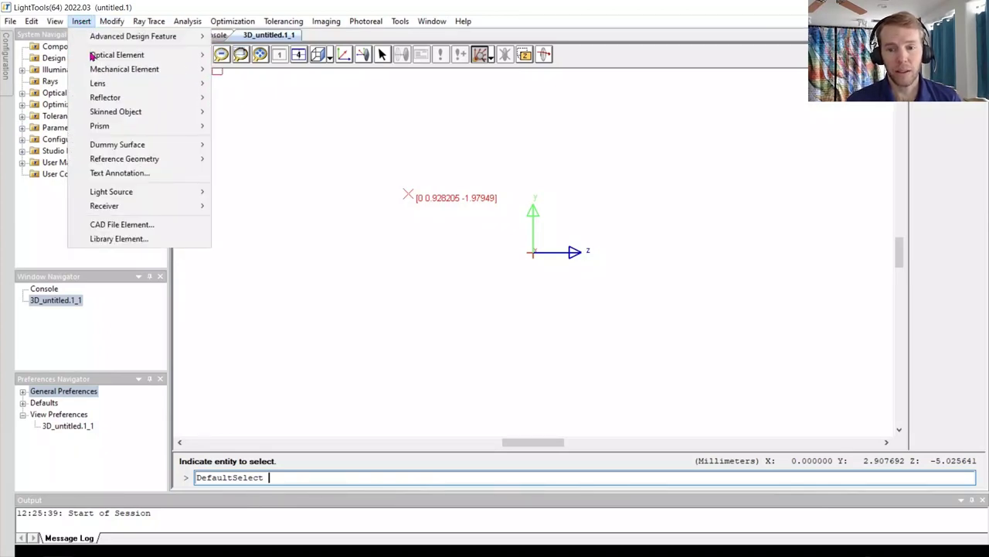
pyautogui.moveTo(146, 85)
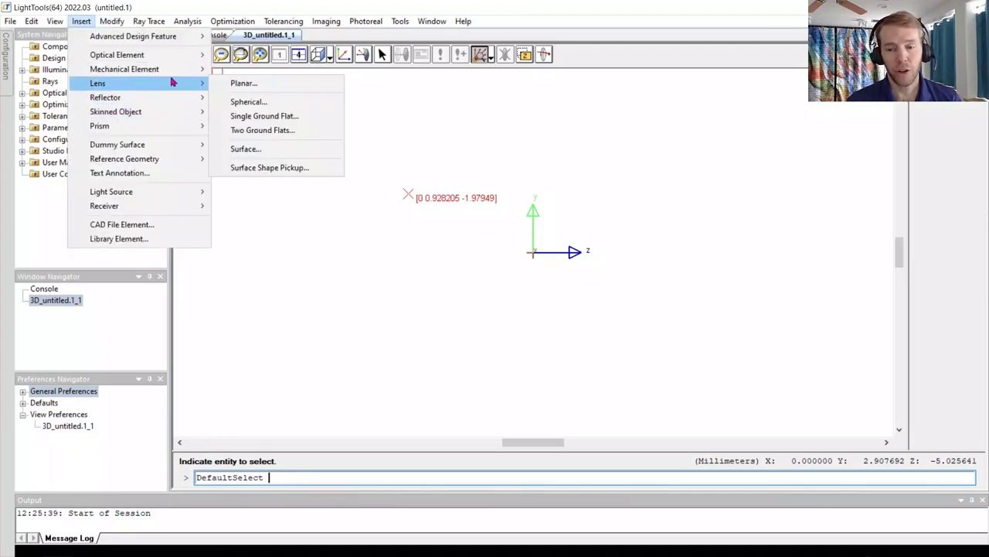
pyautogui.click(276, 104)
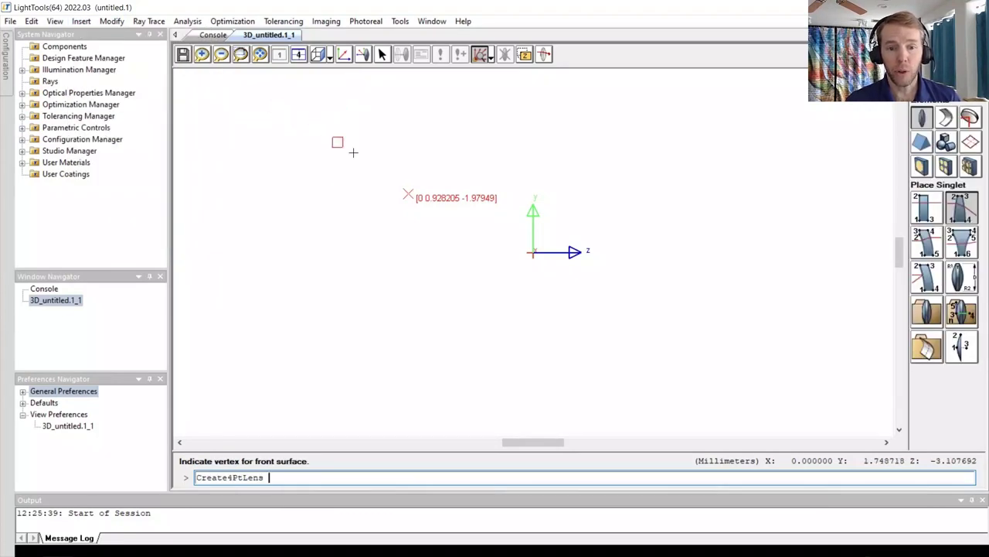
pyautogui.click(524, 251)
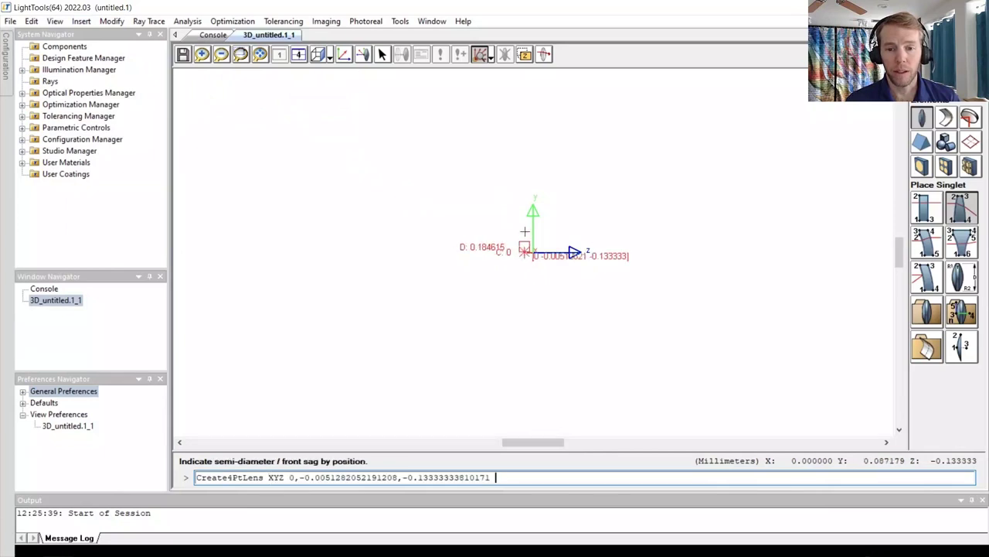
pyautogui.click(565, 100)
pyautogui.click(637, 100)
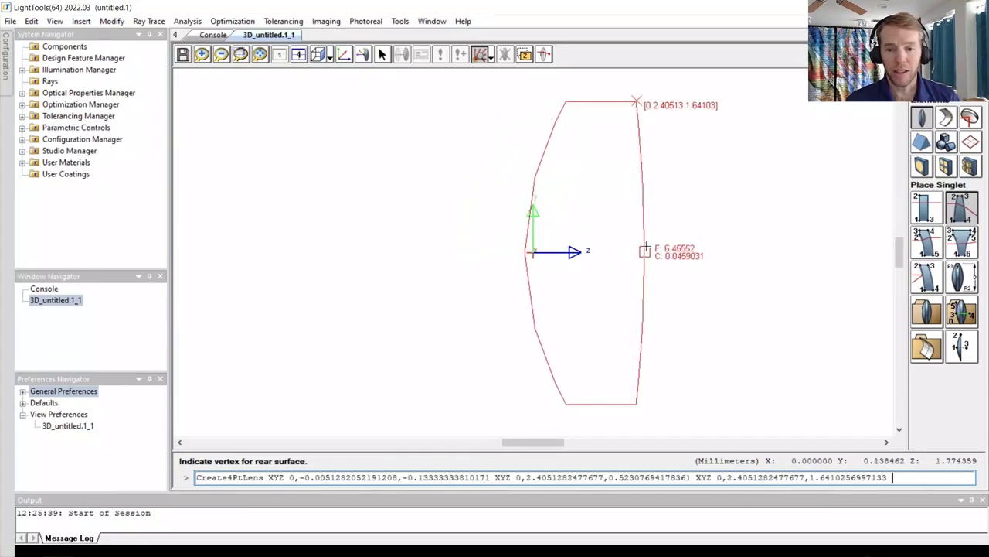
pyautogui.click(645, 252)
pyautogui.click(649, 246)
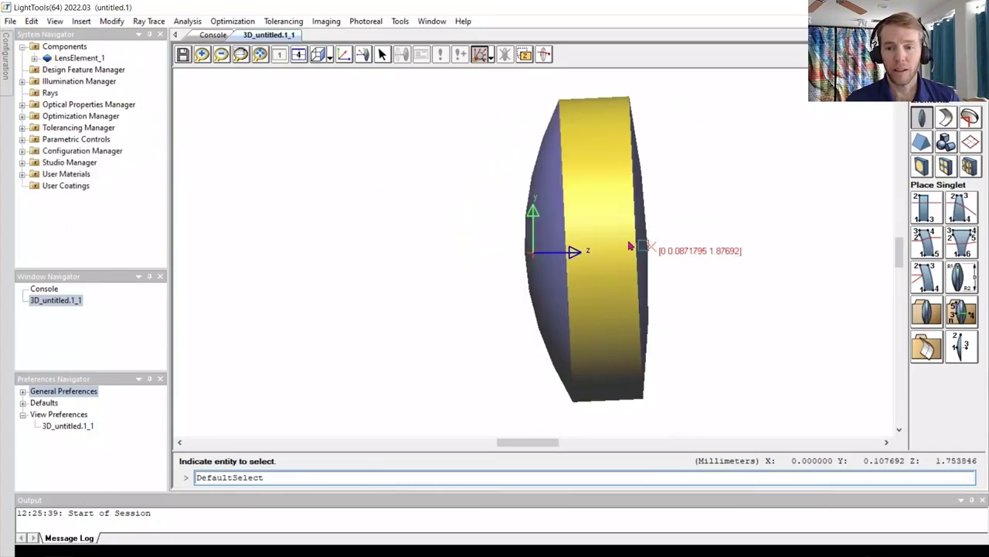
pyautogui.click(563, 228)
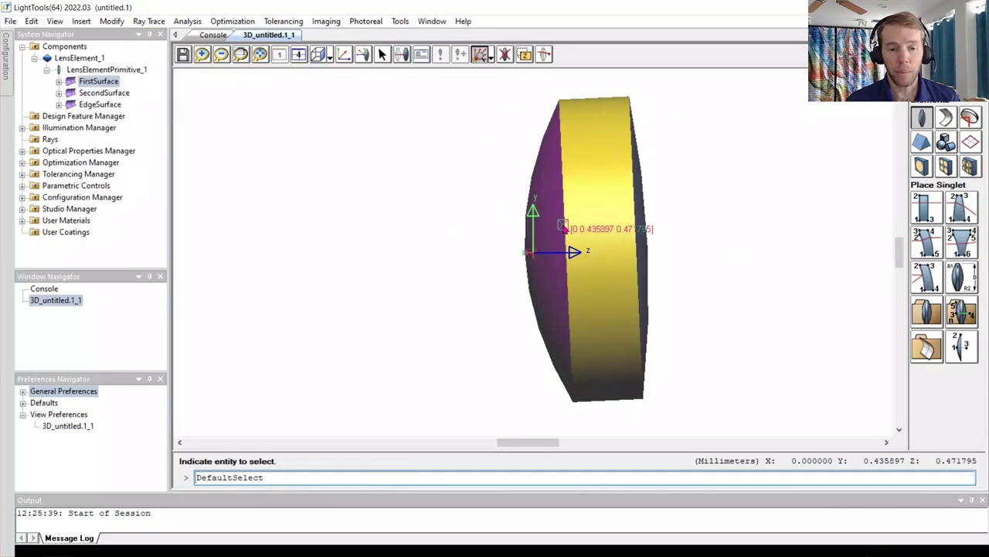
# Zero LensElement_1's Y and Z position and tilt in its properties and apply.
pyautogui.rightClick(563, 227)
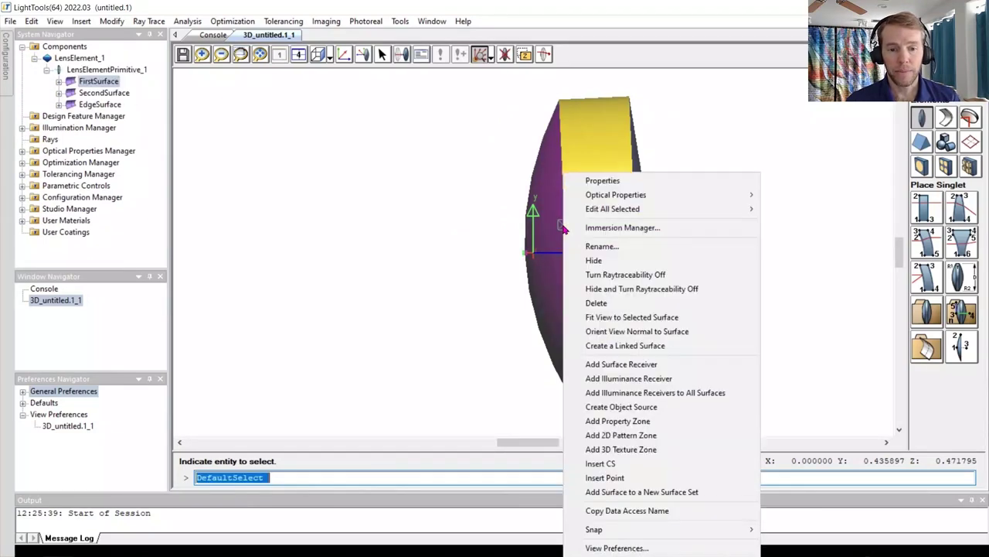
pyautogui.click(608, 182)
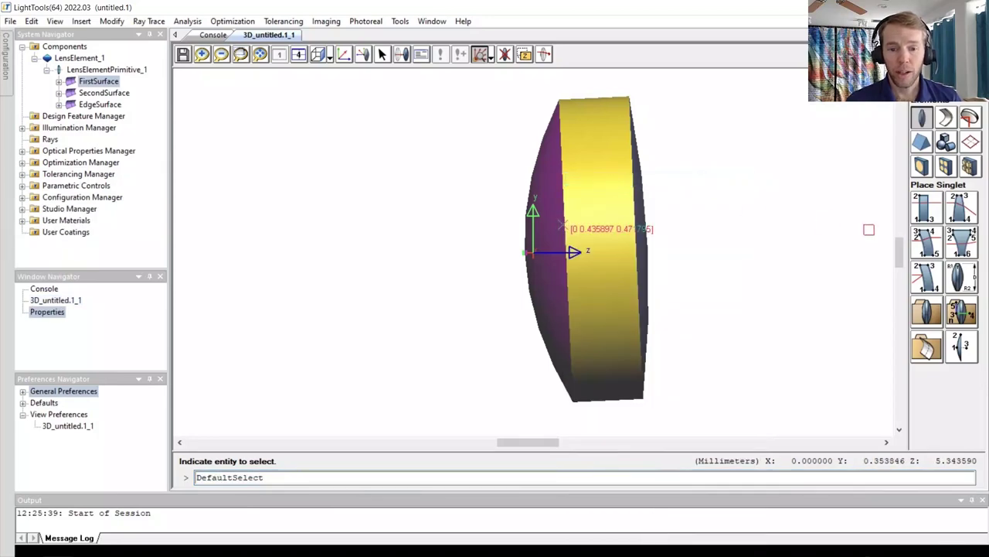
pyautogui.moveTo(362, 177); pyautogui.dragTo(237, 101)
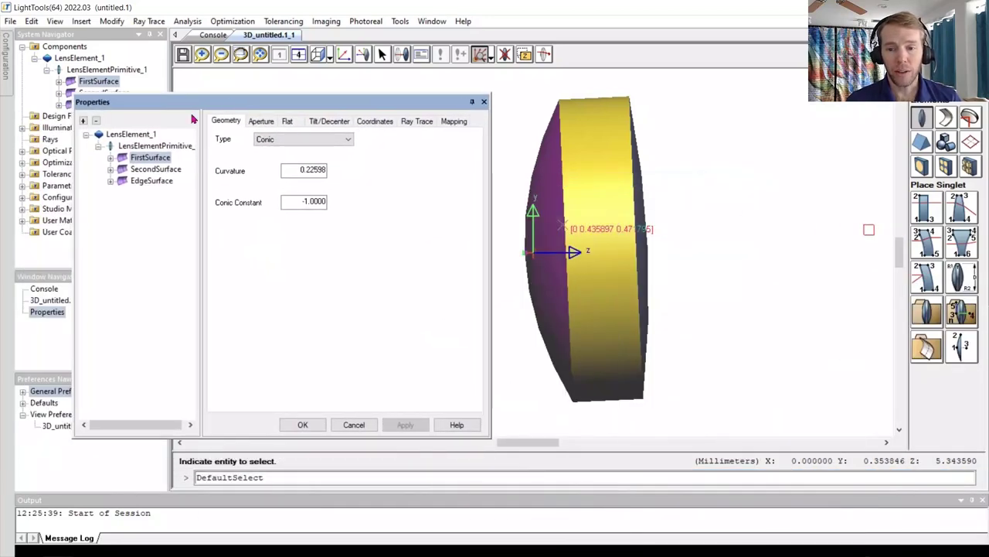
pyautogui.click(140, 134)
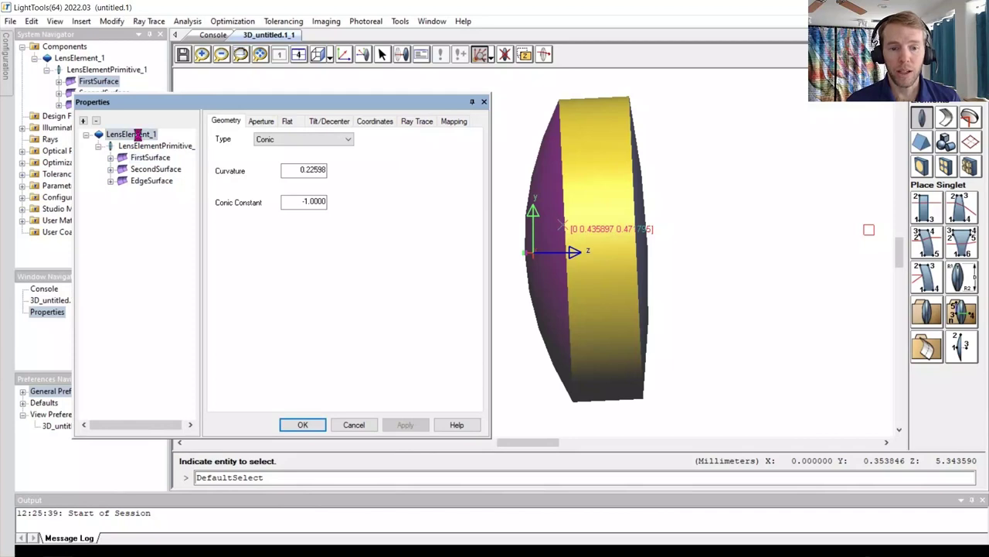
pyautogui.doubleClick(267, 168)
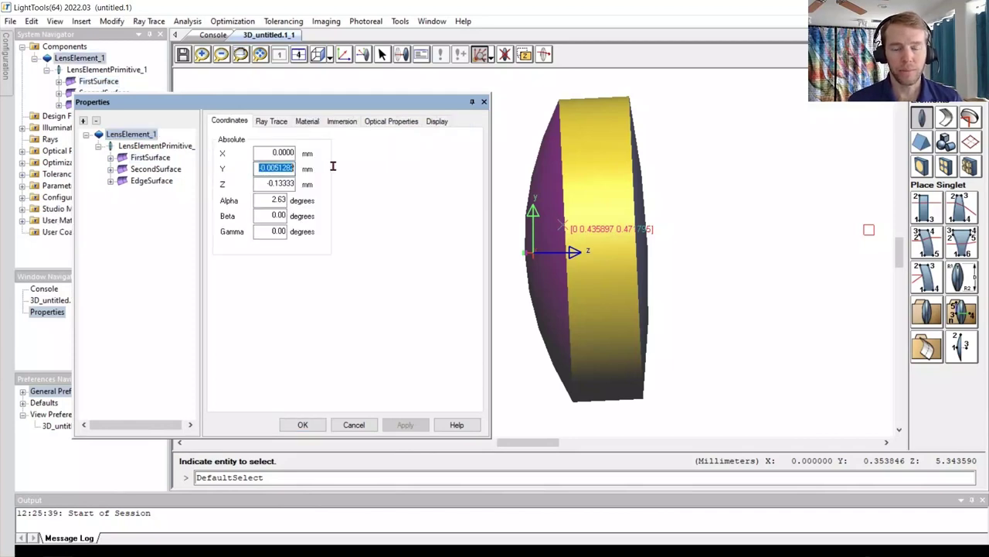
pyautogui.write('0')
pyautogui.press('Tab')
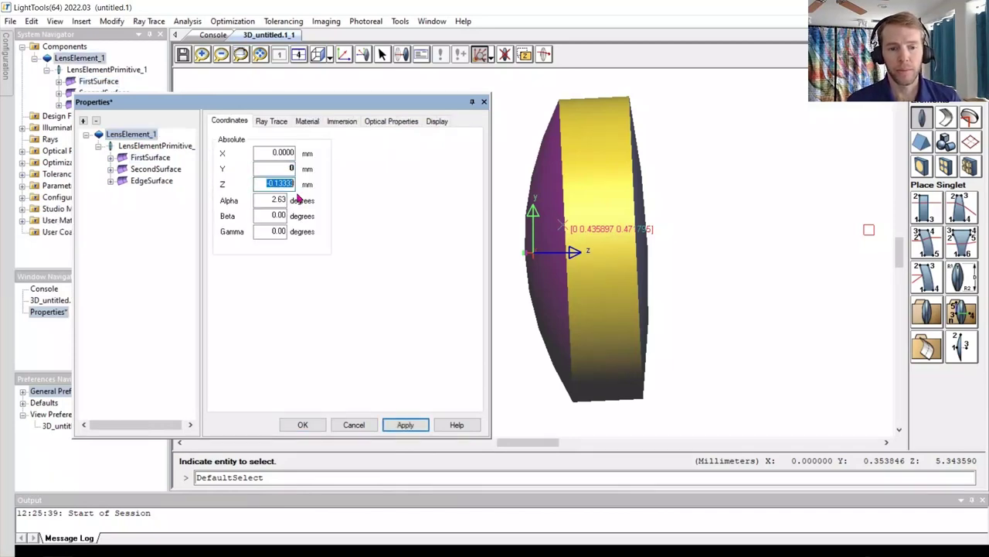
pyautogui.write('00')
pyautogui.click(405, 425)
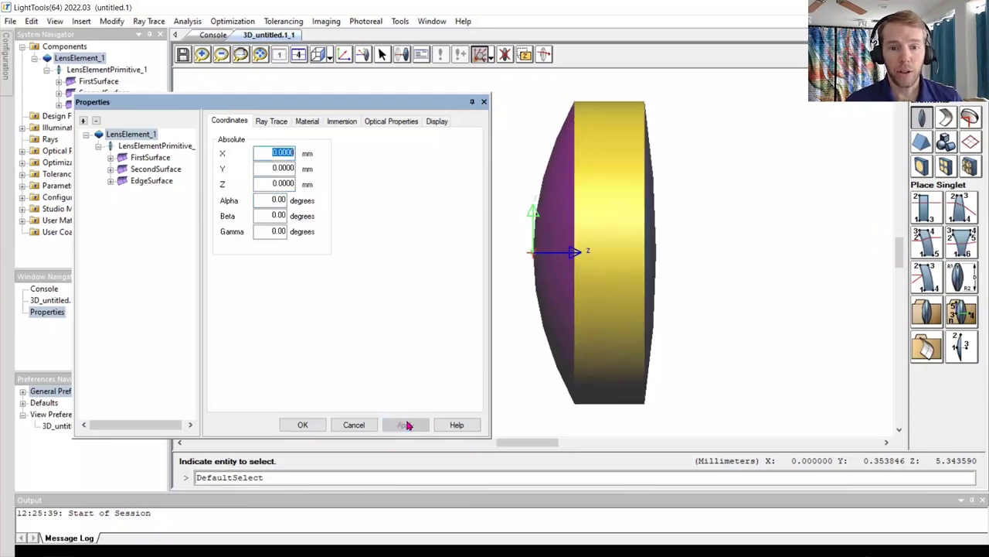
# Set FirstSurface curvature to 0.2 and SecondSurface curvature to -0.2, then close the properties.
pyautogui.click(157, 157)
pyautogui.doubleClick(313, 170)
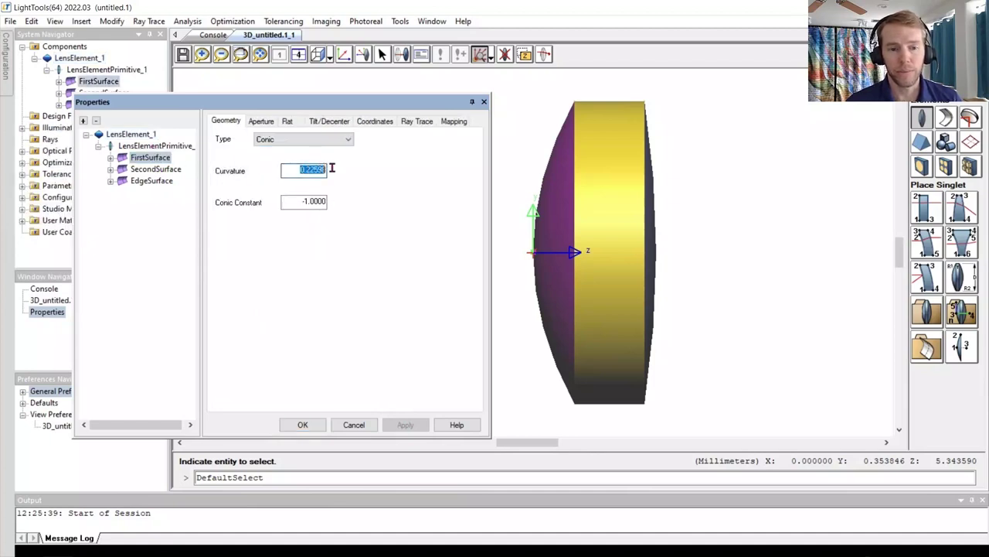
pyautogui.write('0.2')
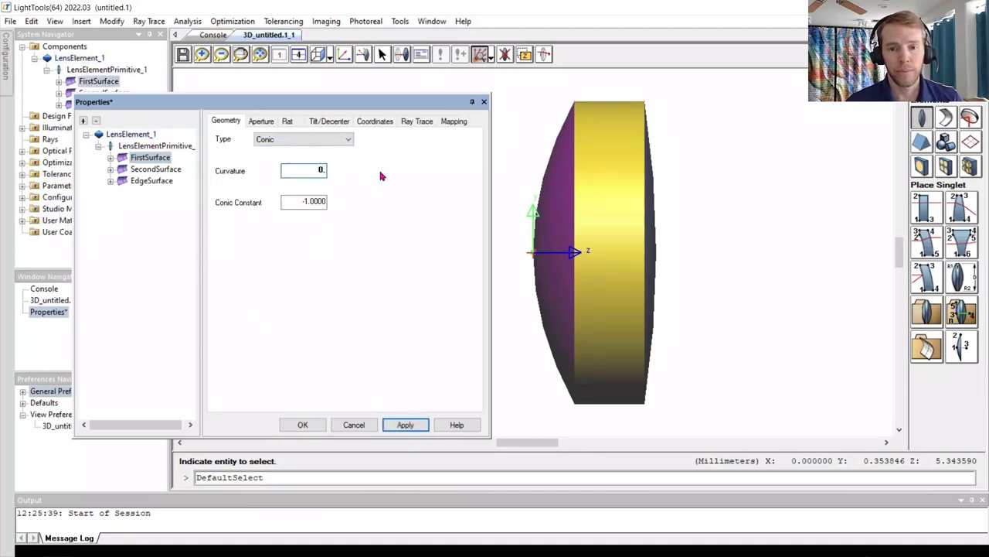
pyautogui.click(147, 169)
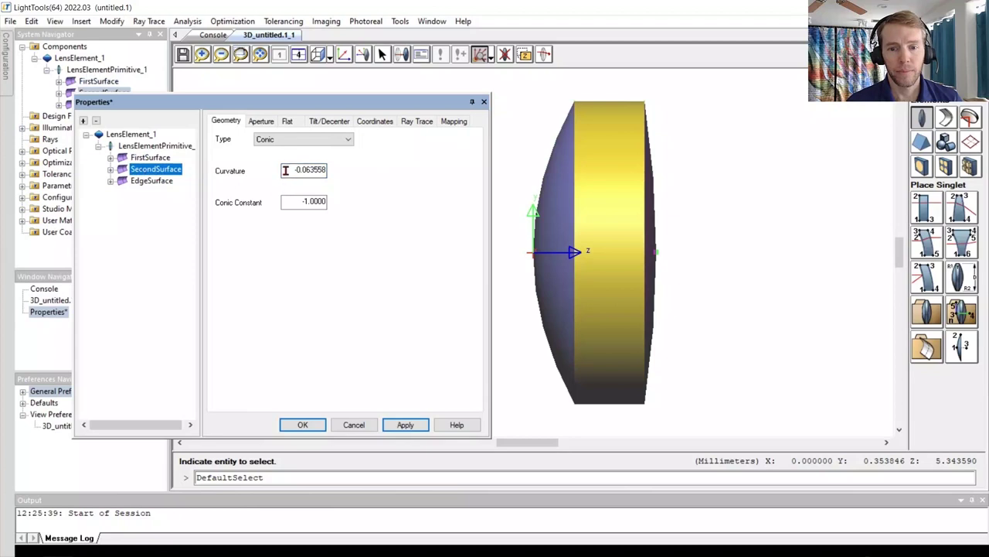
pyautogui.moveTo(284, 170); pyautogui.dragTo(363, 169)
pyautogui.write('-0.2')
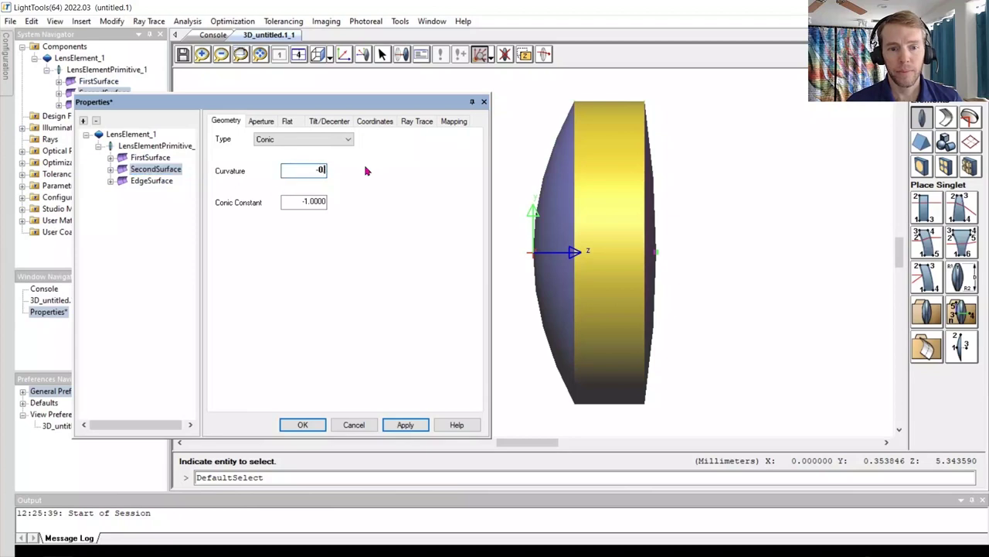
pyautogui.click(407, 428)
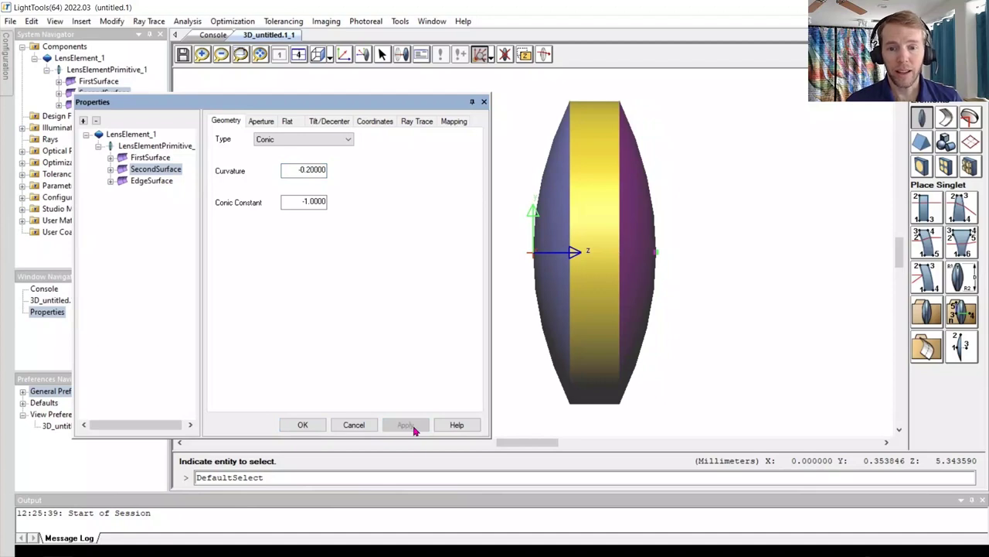
pyautogui.click(484, 102)
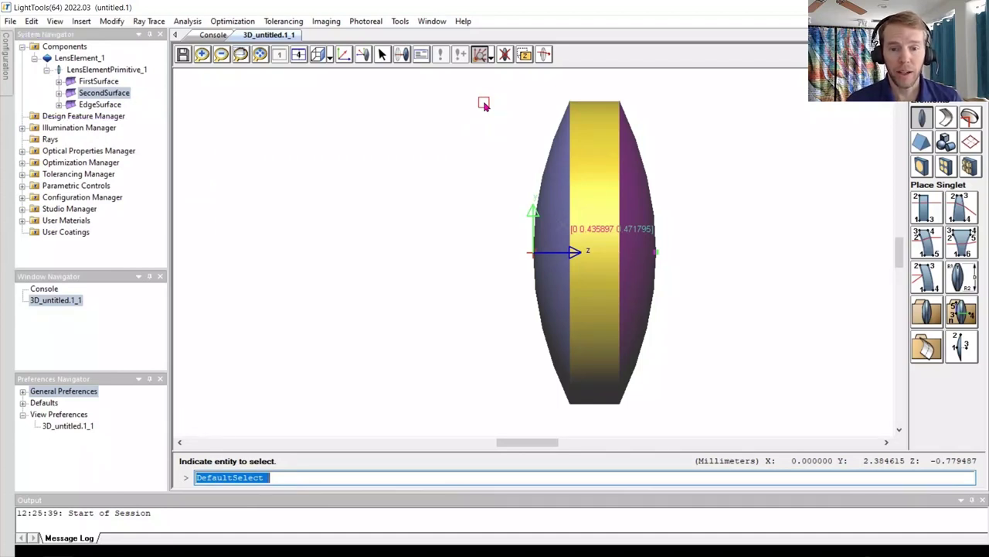
# Set the Transmitting property's Smooth Optical to Transmitted/TIR Rays with Fresnel Loss and apply it.
pyautogui.click(22, 151)
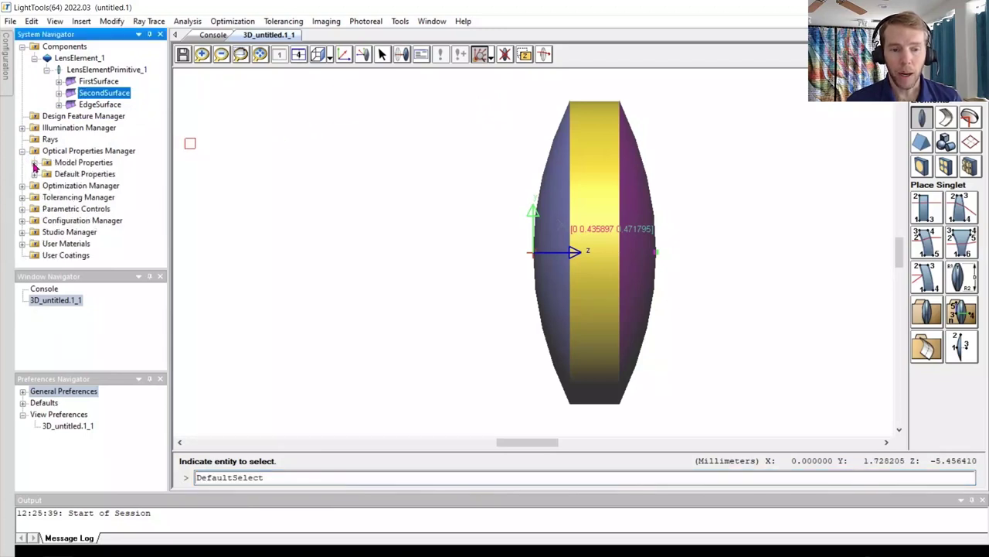
pyautogui.click(34, 163)
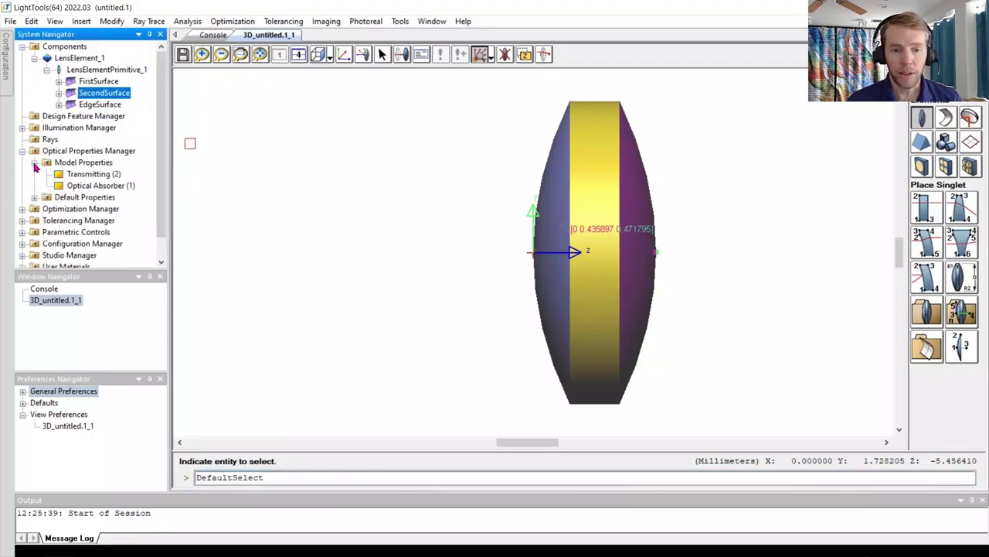
pyautogui.rightClick(107, 178)
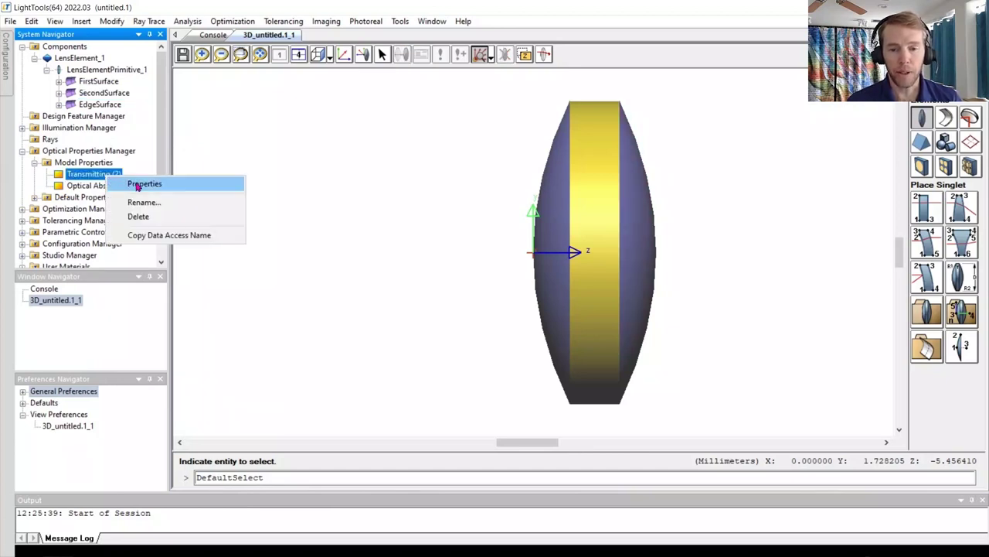
pyautogui.click(142, 186)
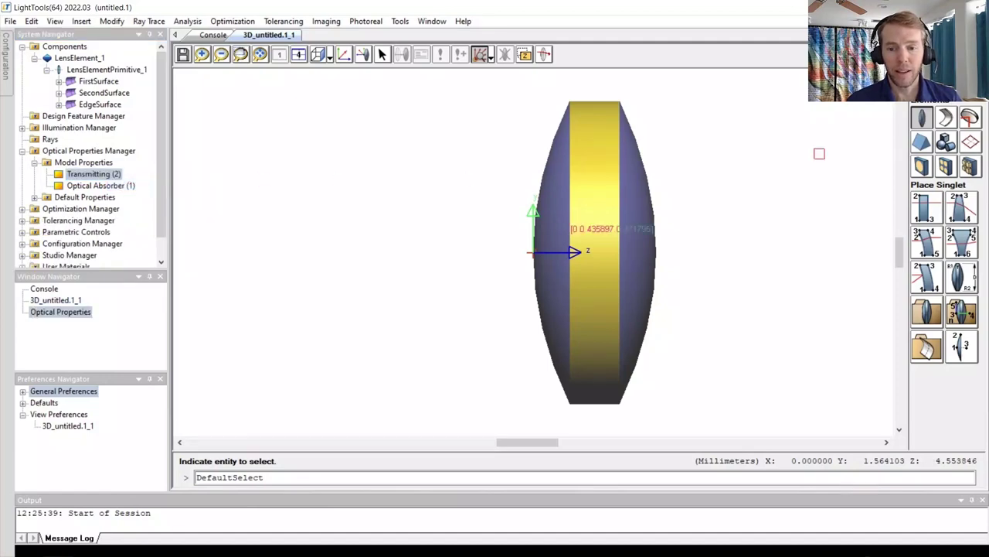
pyautogui.moveTo(349, 87); pyautogui.dragTo(267, 68)
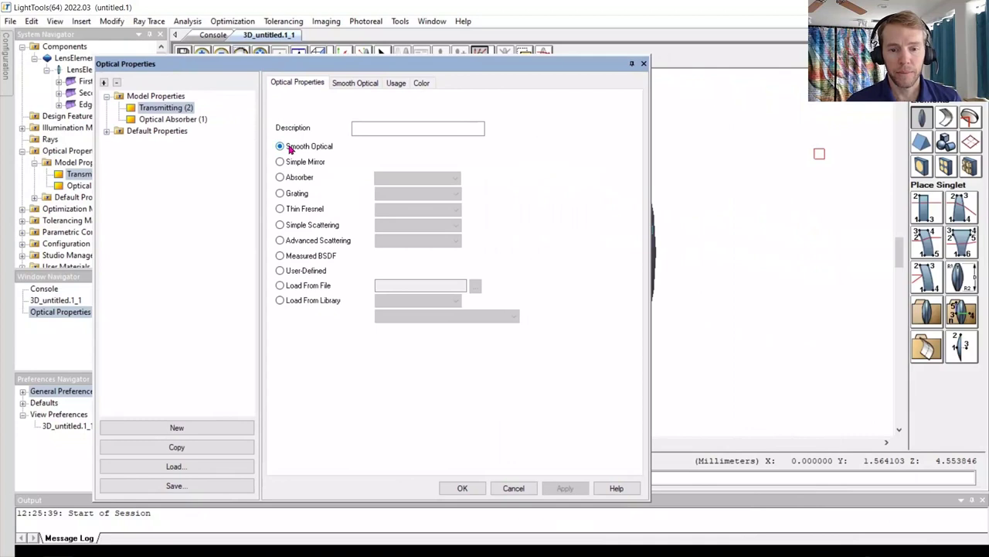
pyautogui.click(363, 83)
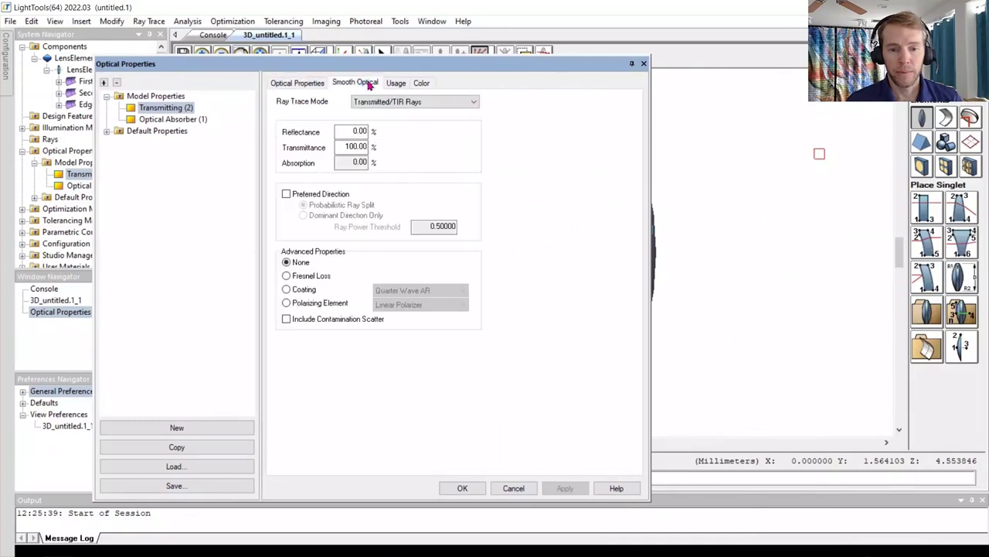
pyautogui.click(287, 276)
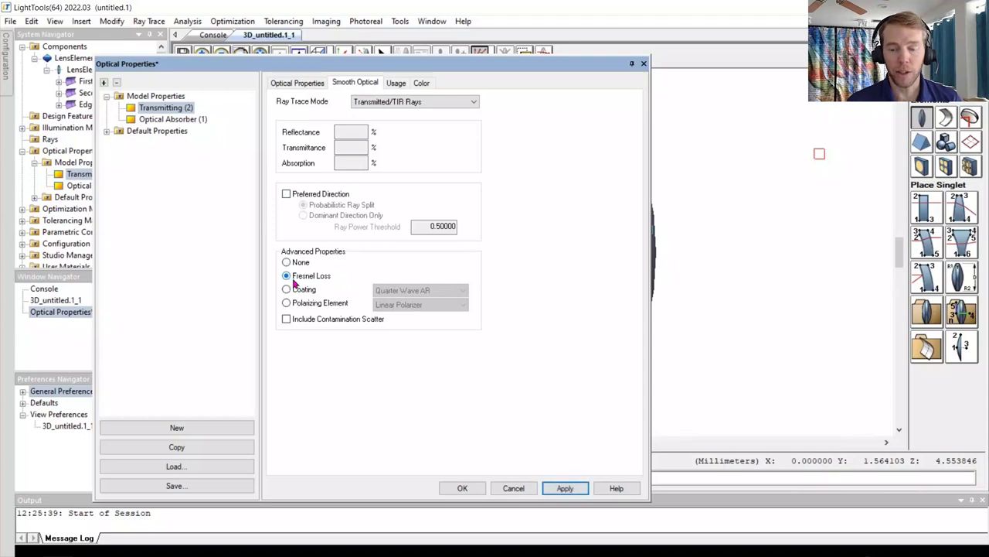
pyautogui.click(565, 490)
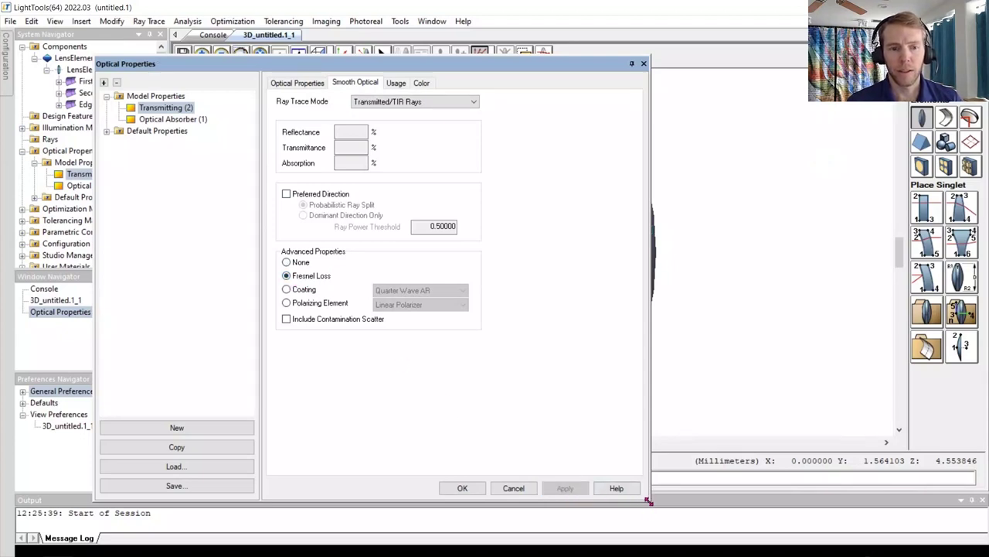
pyautogui.moveTo(650, 500); pyautogui.dragTo(507, 374)
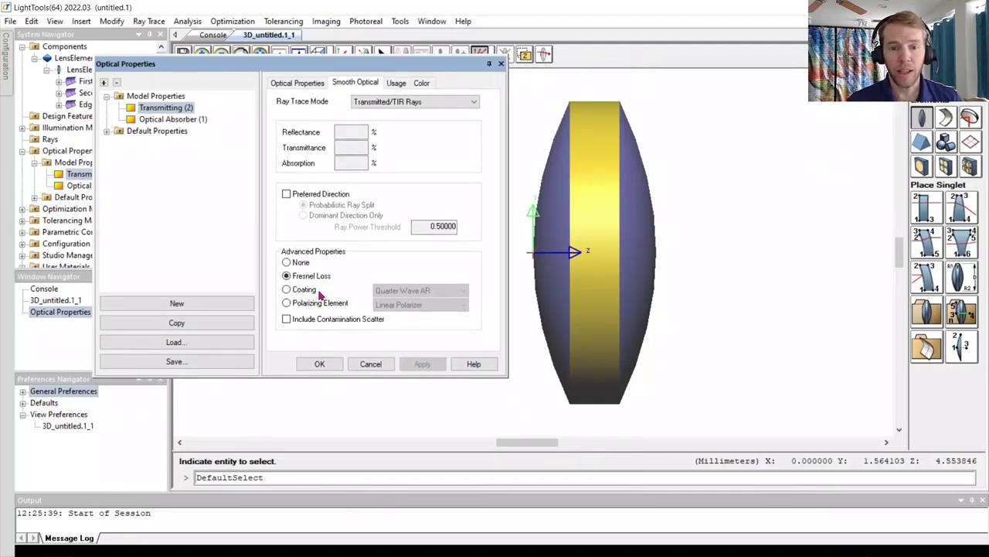
# Place disk source DiskSource_2 left of the lens near z = -4 mm, aimed toward the lens.
pyautogui.click(320, 364)
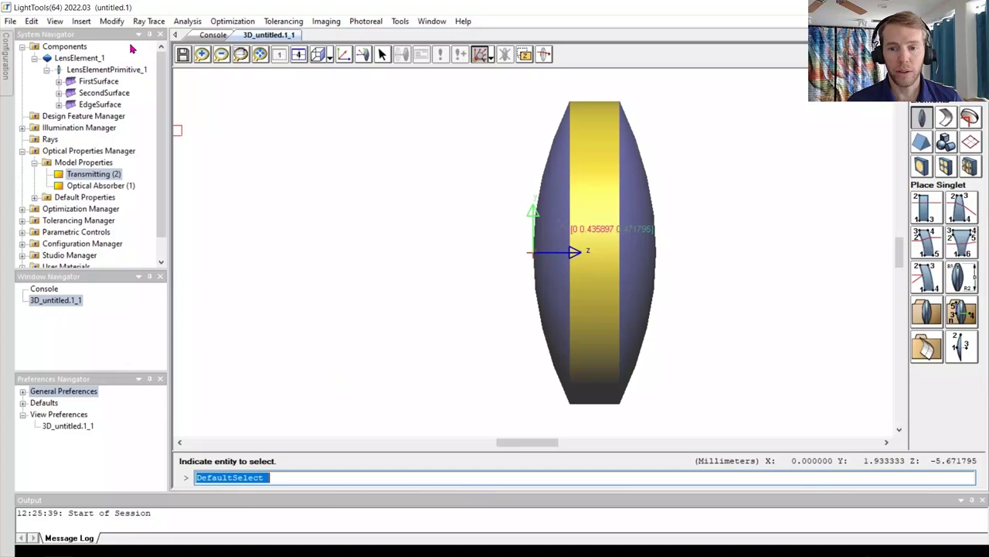
pyautogui.click(81, 20)
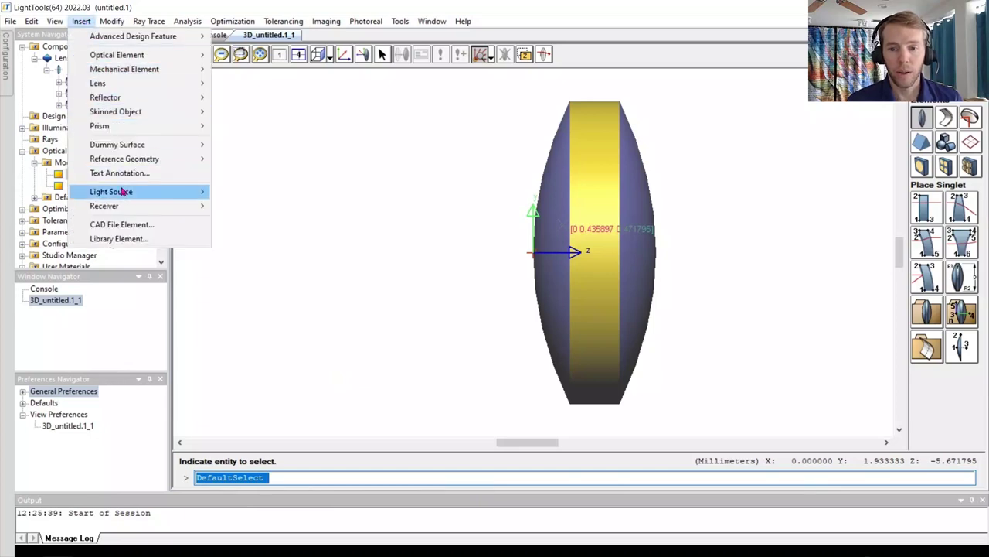
pyautogui.moveTo(121, 191)
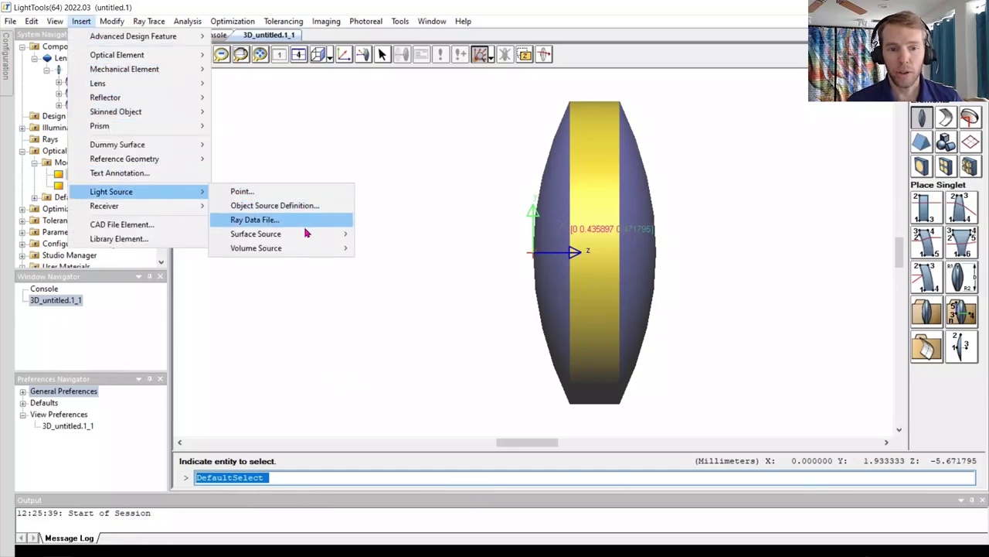
pyautogui.moveTo(307, 239)
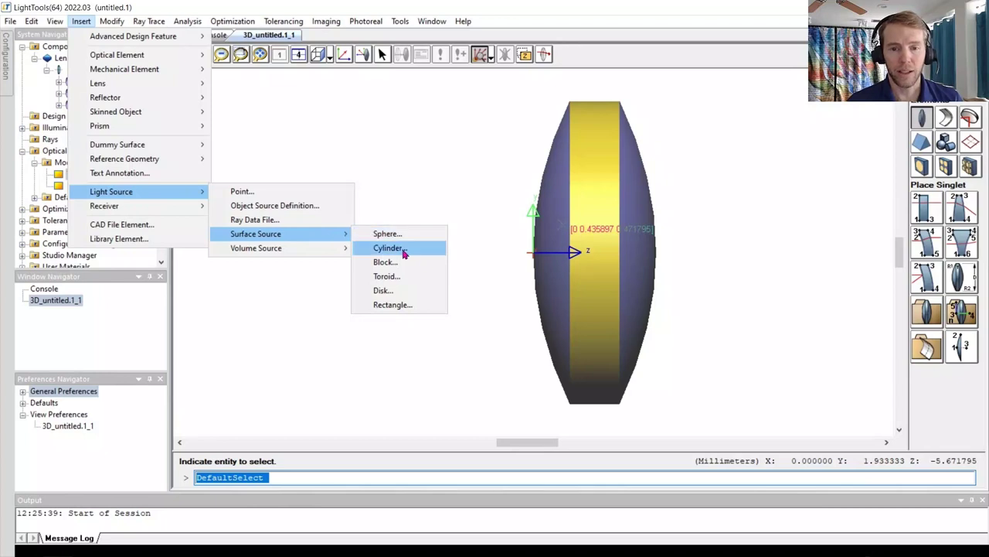
pyautogui.click(412, 291)
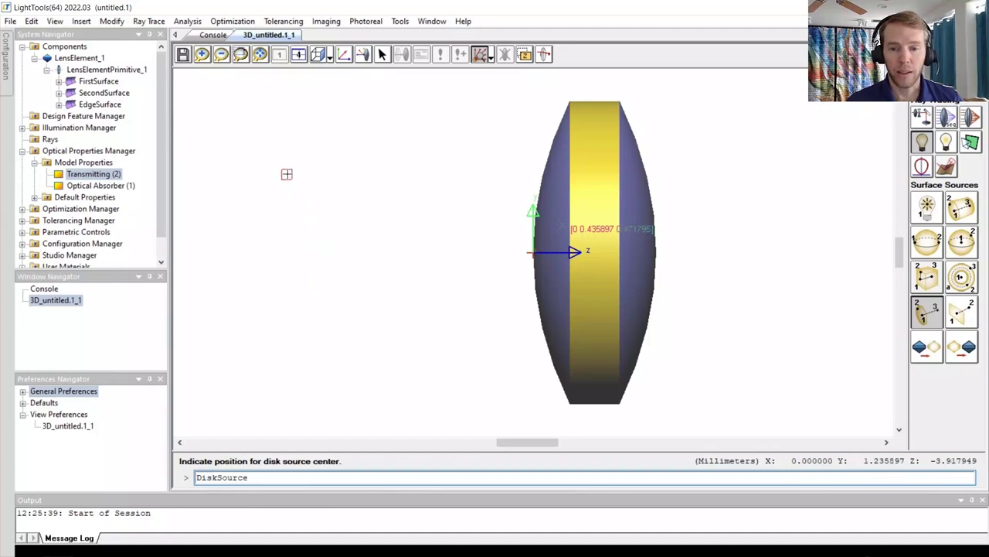
pyautogui.click(281, 190)
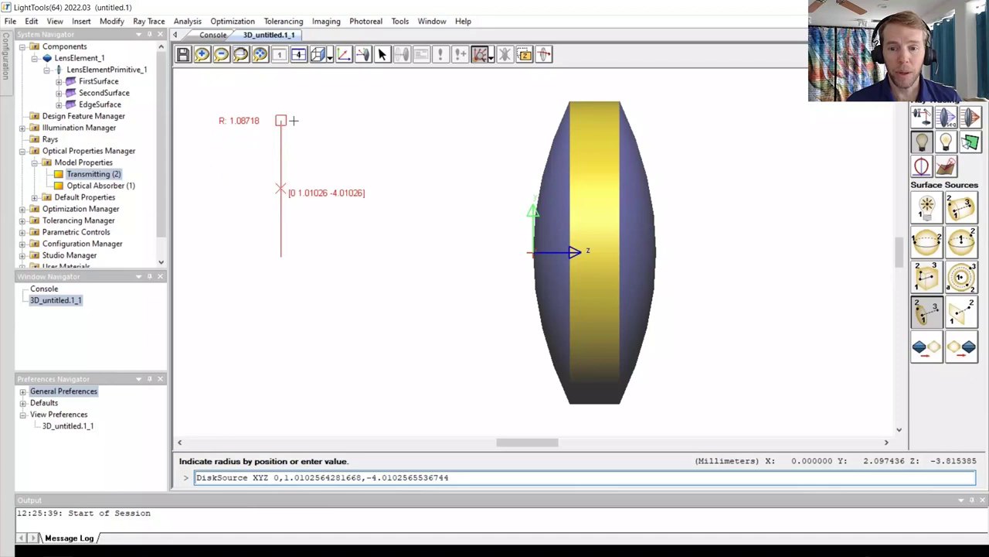
pyautogui.click(294, 120)
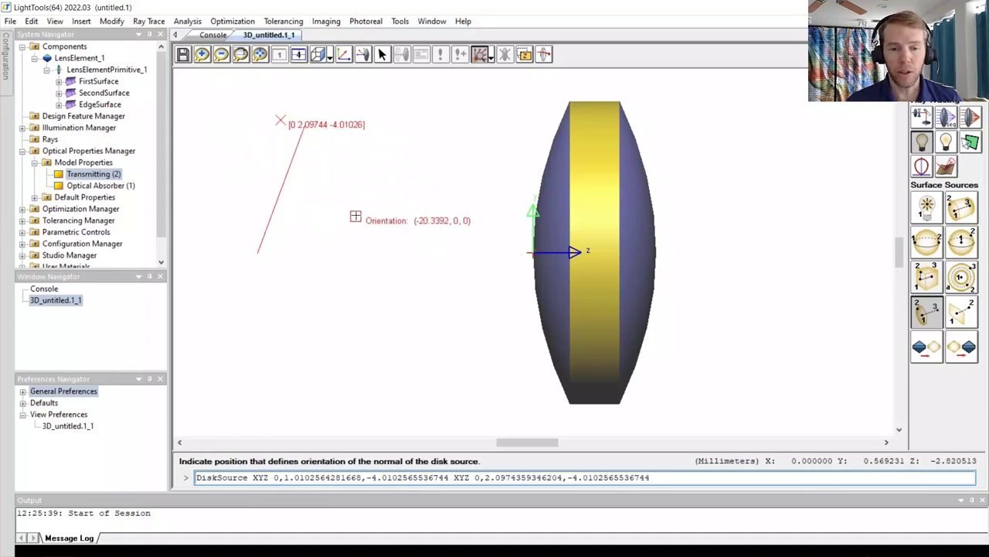
pyautogui.click(357, 211)
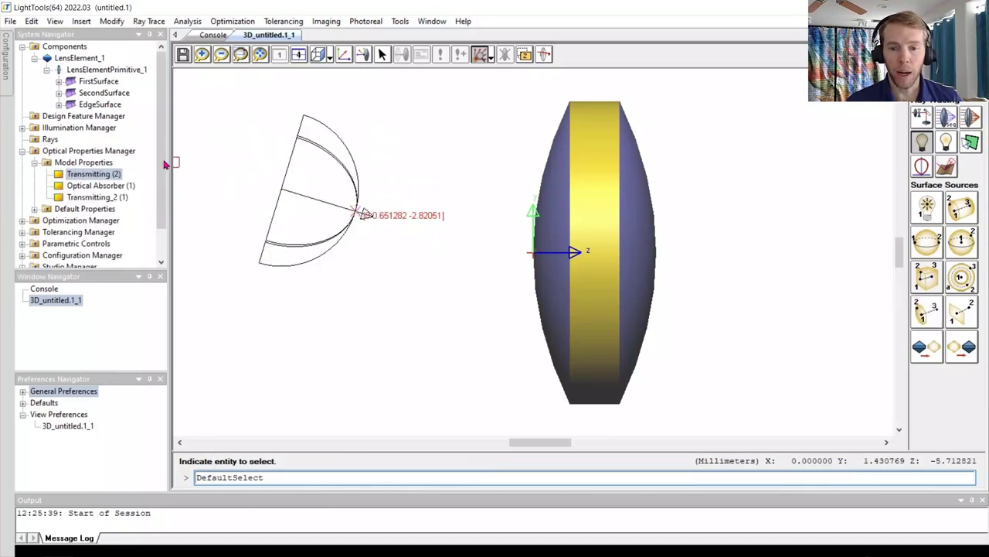
pyautogui.click(23, 128)
# Switch DiskSource_2's emittance Aim Region to Collimated in its properties.
pyautogui.click(34, 139)
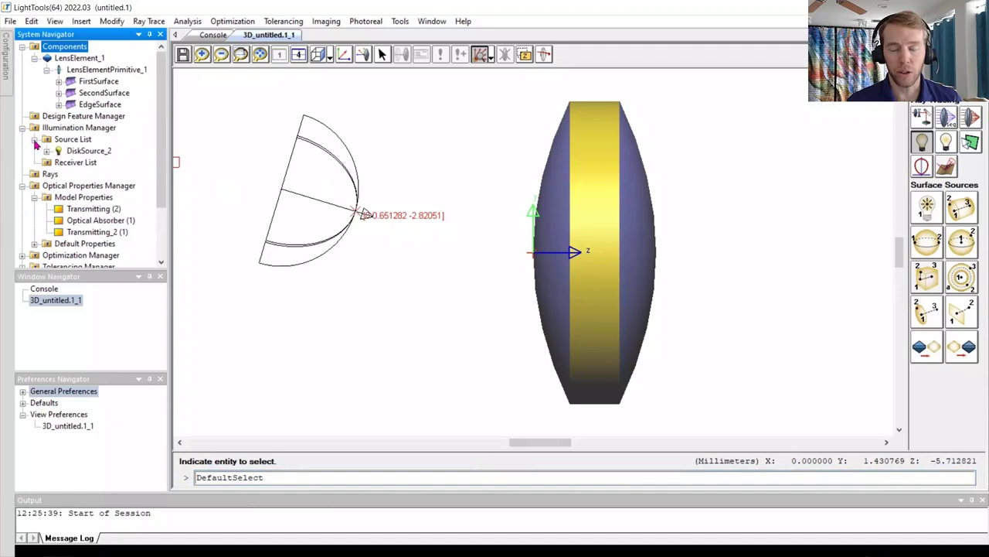
pyautogui.rightClick(89, 151)
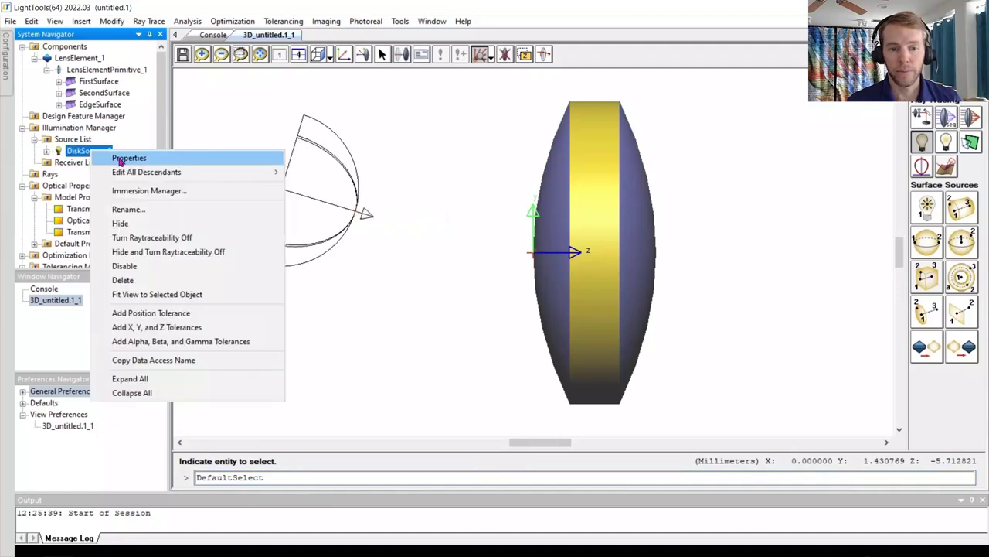
pyautogui.click(124, 159)
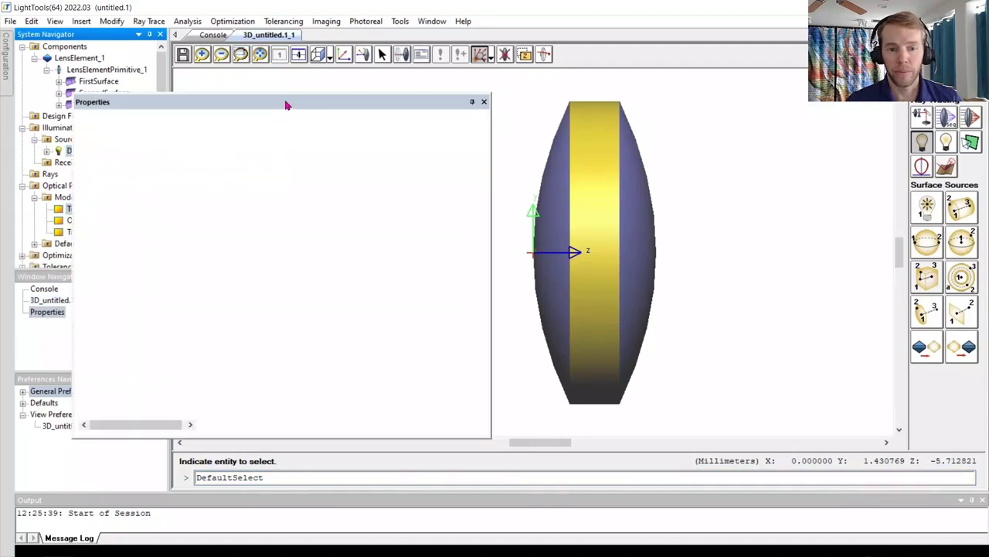
pyautogui.moveTo(285, 101); pyautogui.dragTo(694, 98)
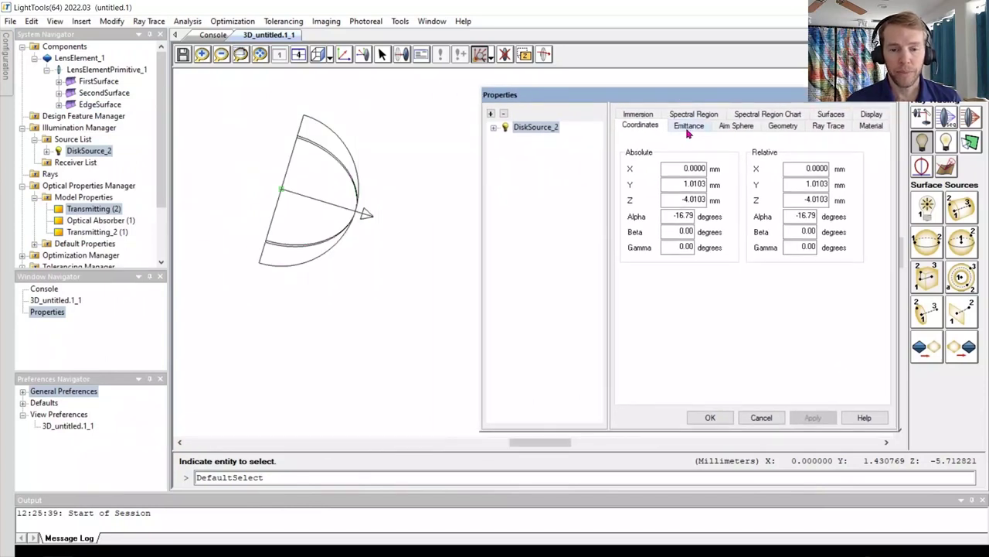
pyautogui.click(688, 130)
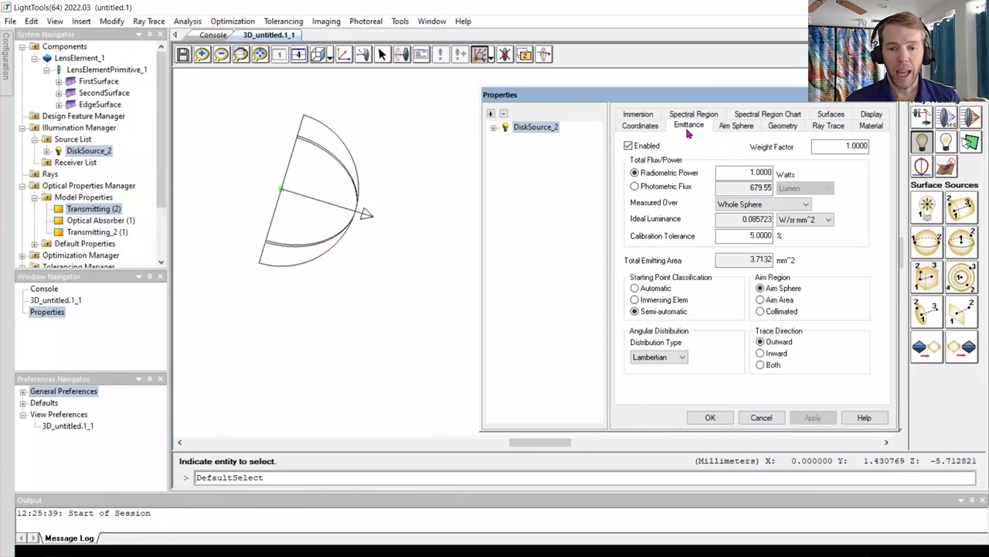
pyautogui.click(760, 311)
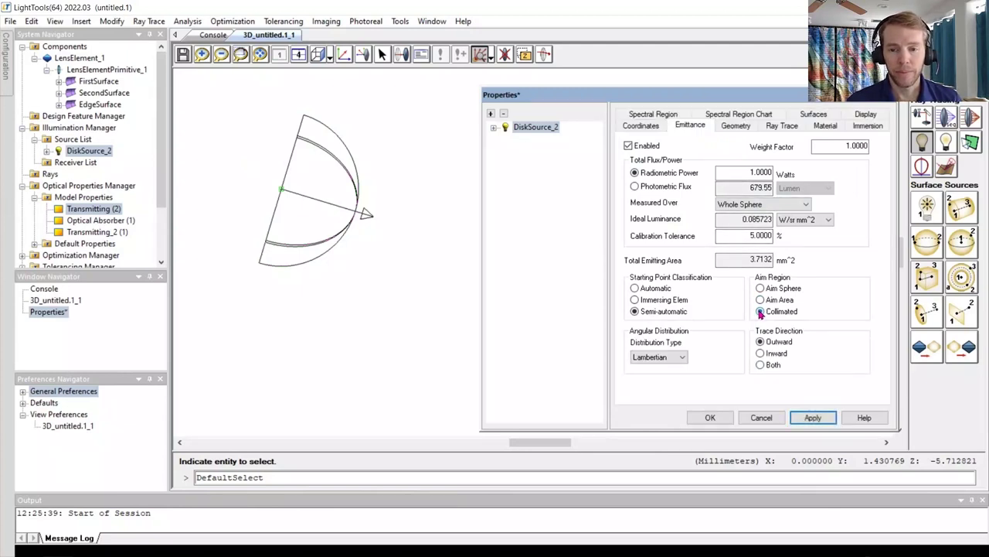
# Apply collimated emission, then set a 6500 K blackbody spectrum (360–830 nm) and view its chart.
pyautogui.click(815, 419)
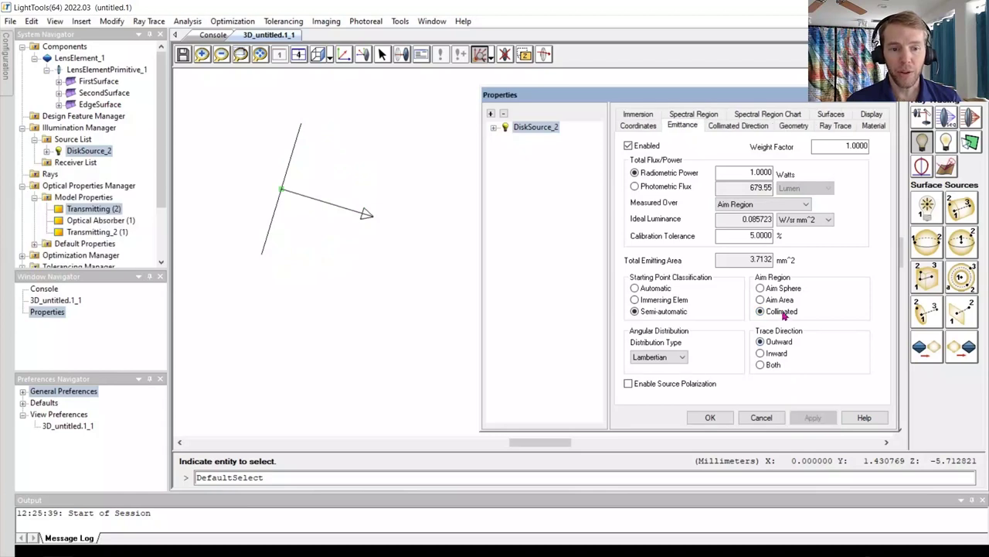
pyautogui.click(695, 114)
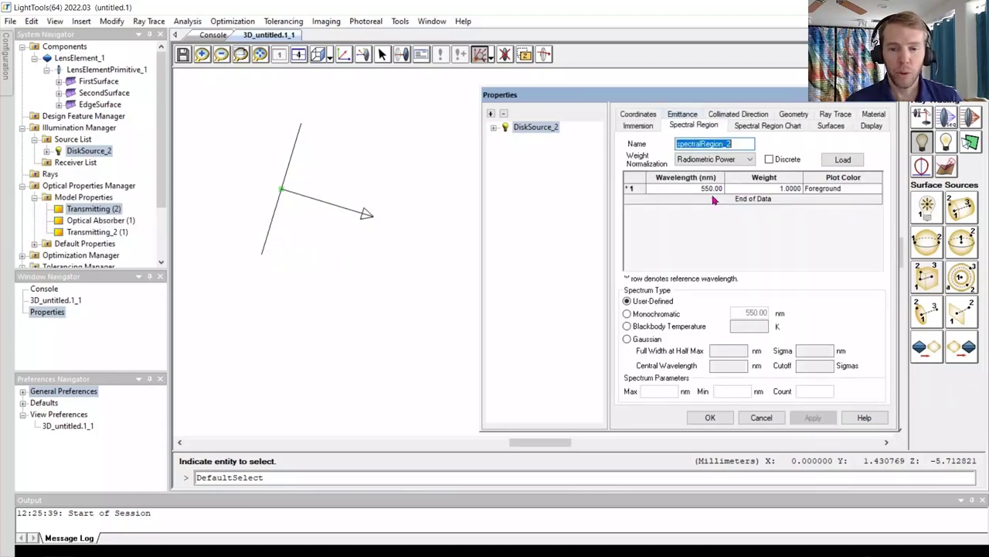
pyautogui.click(627, 326)
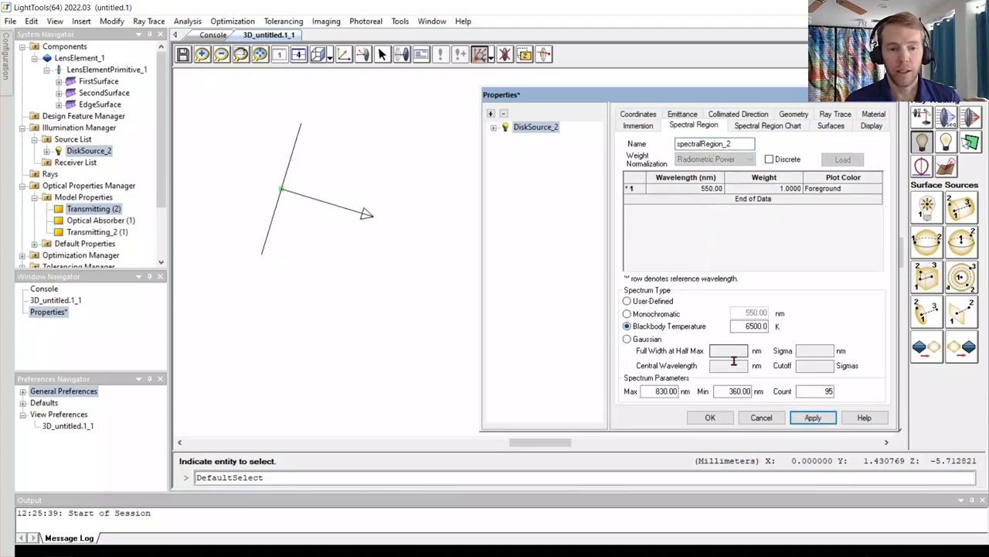
pyautogui.click(813, 417)
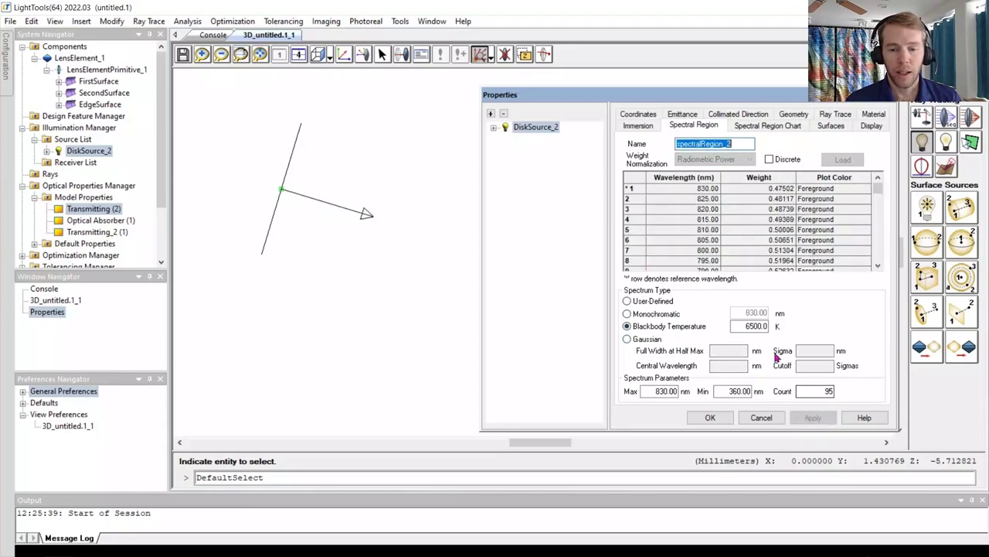
pyautogui.click(743, 127)
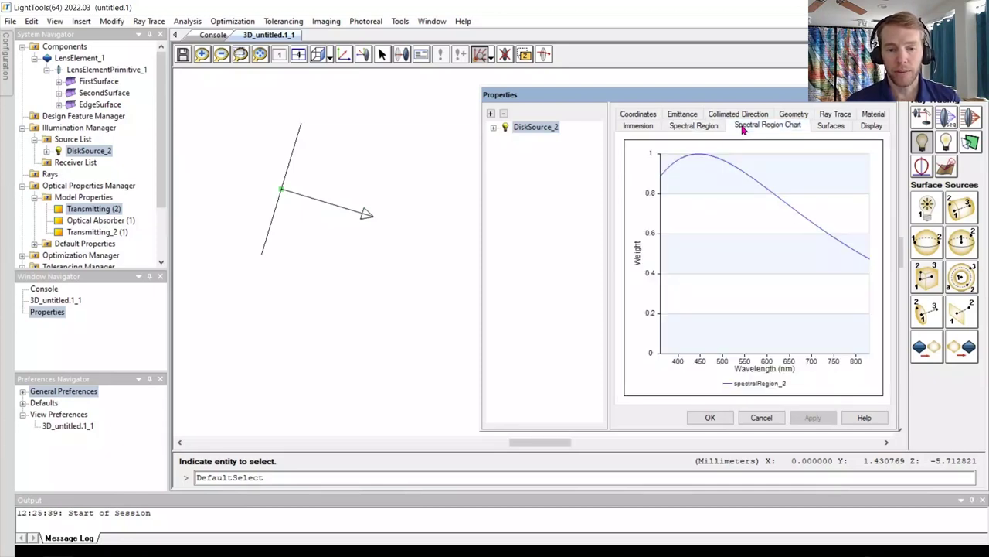
# Close the source properties and adjust the view to fit both source and lens.
pyautogui.click(710, 417)
pyautogui.scroll(-5, 608, 272)
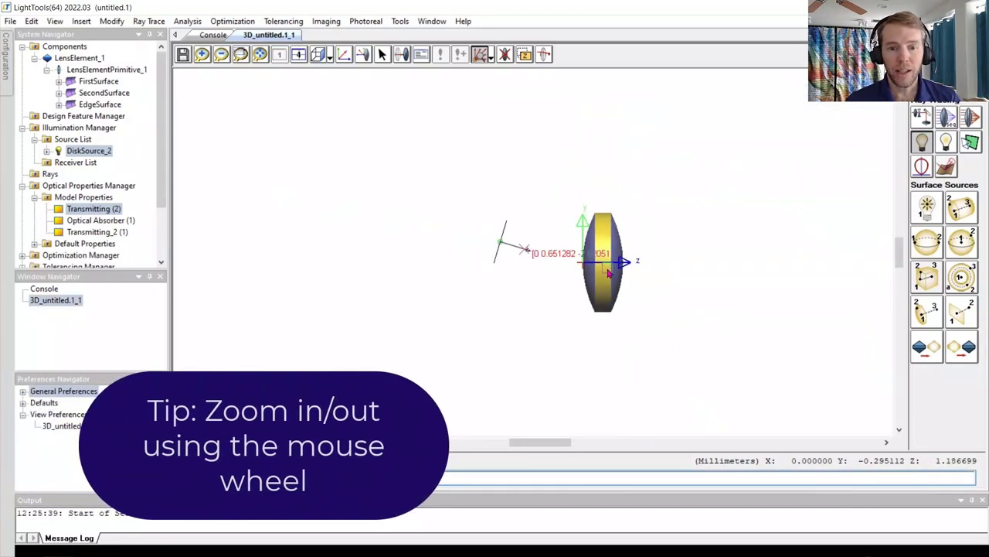
pyautogui.keyDown('shift'); pyautogui.moveTo(608, 272); pyautogui.dragTo(525, 265); pyautogui.keyUp('shift')
pyautogui.scroll(3, 517, 269)
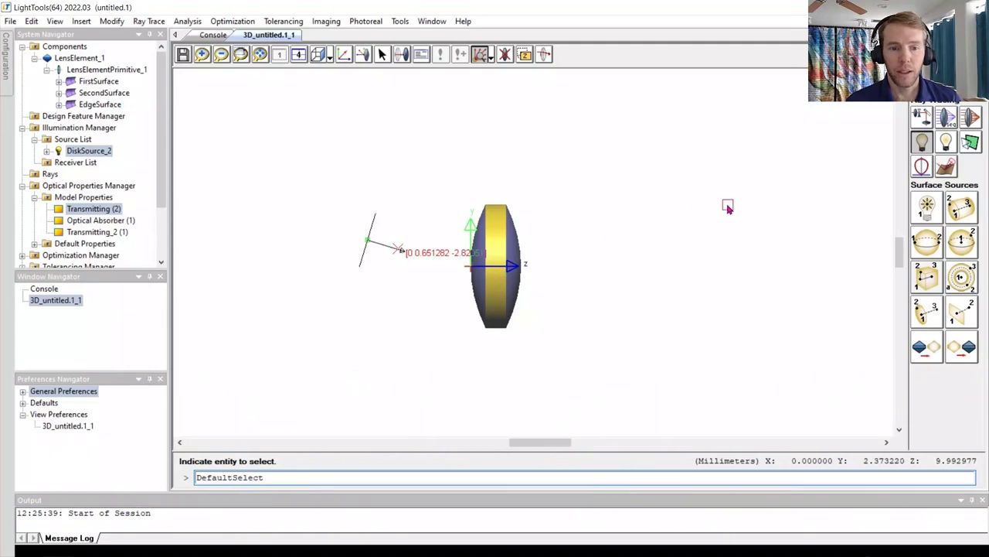
# Insert dummy plane planeInterface_3 right of the lens near z = 7.66 mm and select it.
pyautogui.click(82, 22)
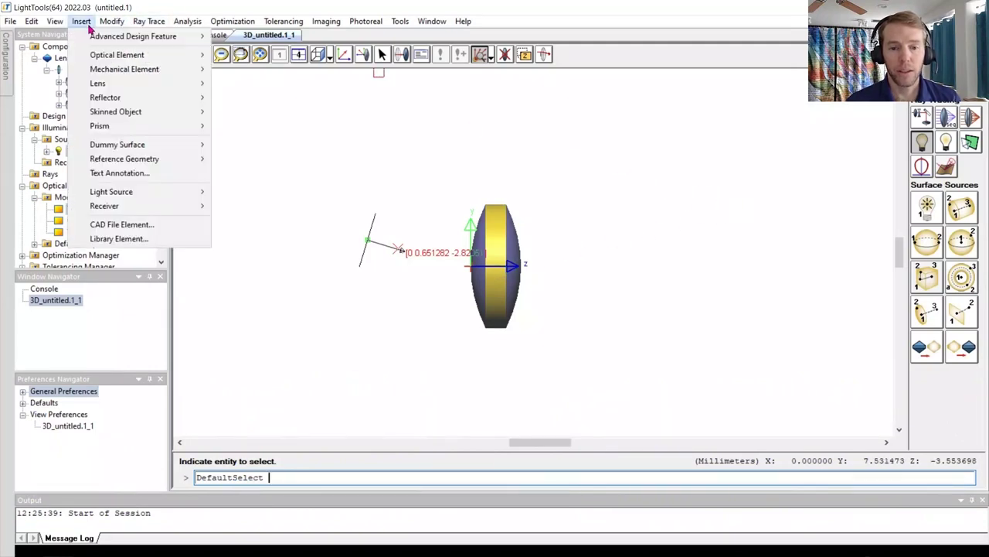
pyautogui.moveTo(162, 144)
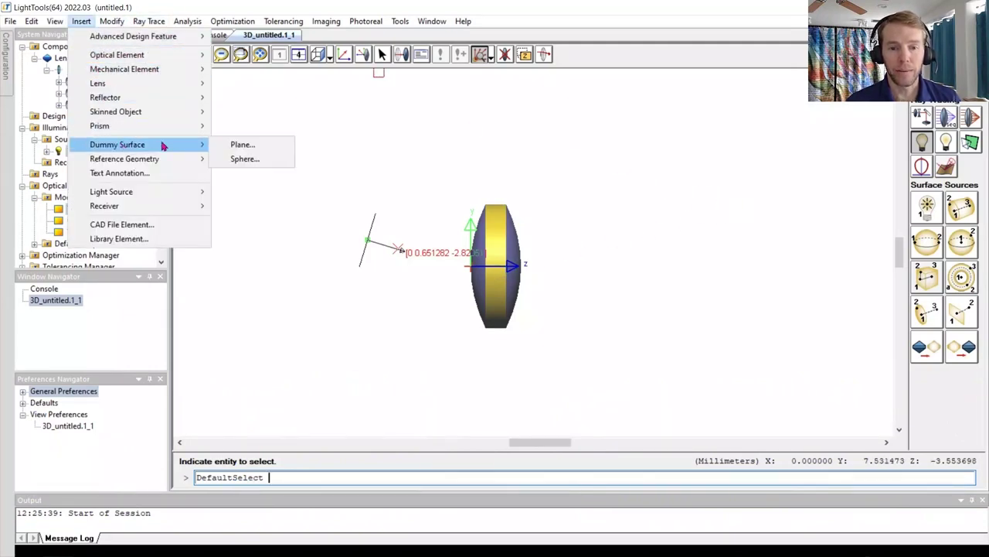
pyautogui.click(241, 145)
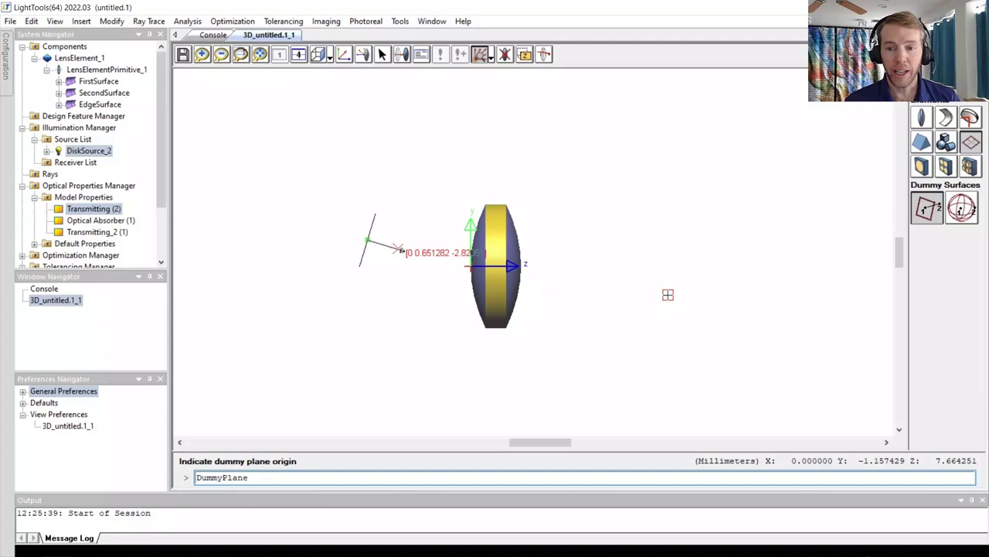
pyautogui.click(668, 294)
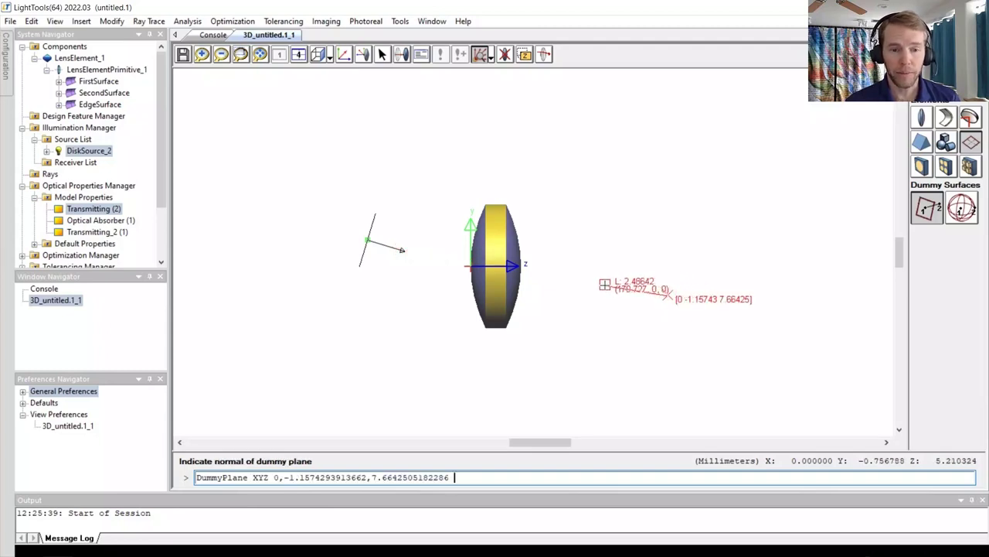
pyautogui.click(606, 284)
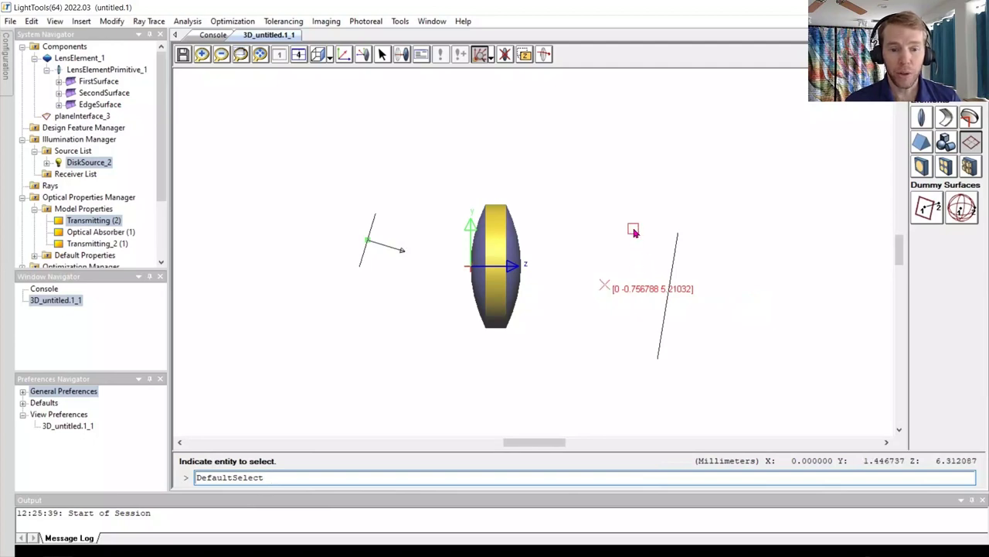
pyautogui.click(675, 257)
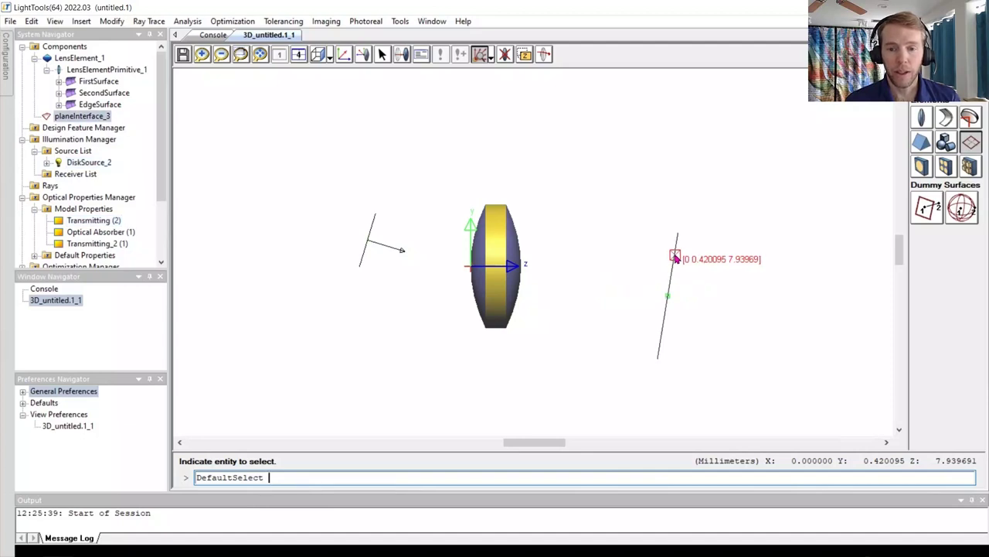
# Add surface receiver Receiver_4 to planeInterface_3.
pyautogui.rightClick(675, 256)
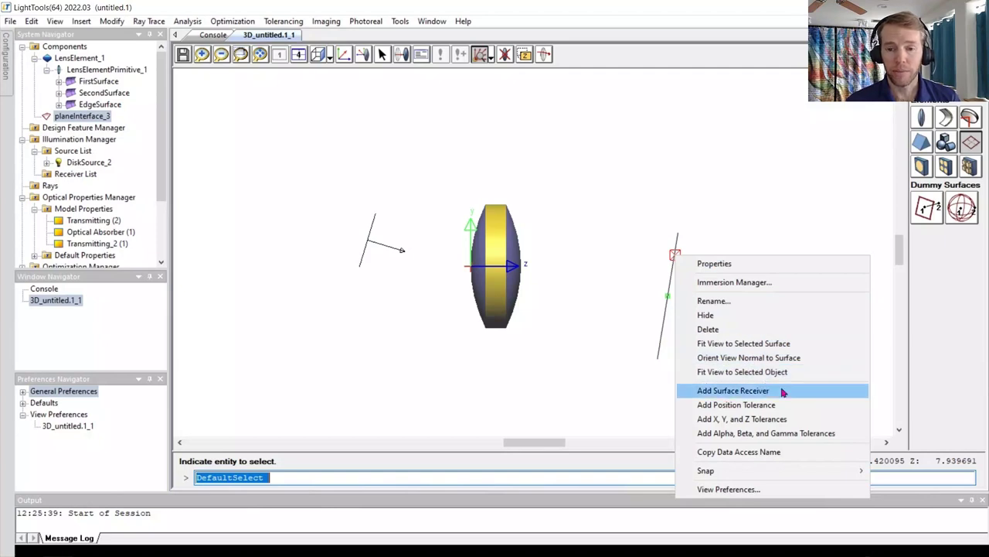
pyautogui.click(732, 391)
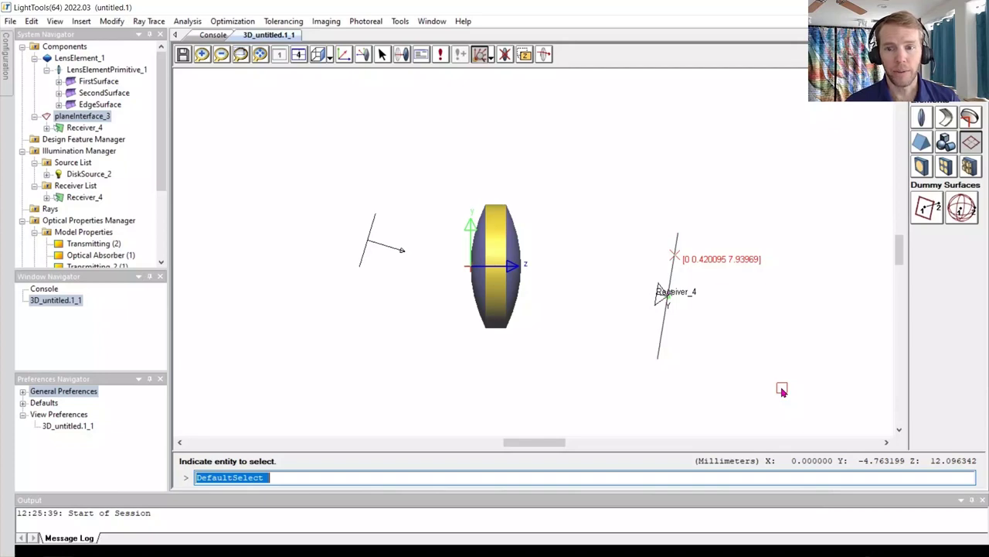
# Open the Simulation Input settings and begin a forward simulation of 25,000 rays.
pyautogui.click(161, 21)
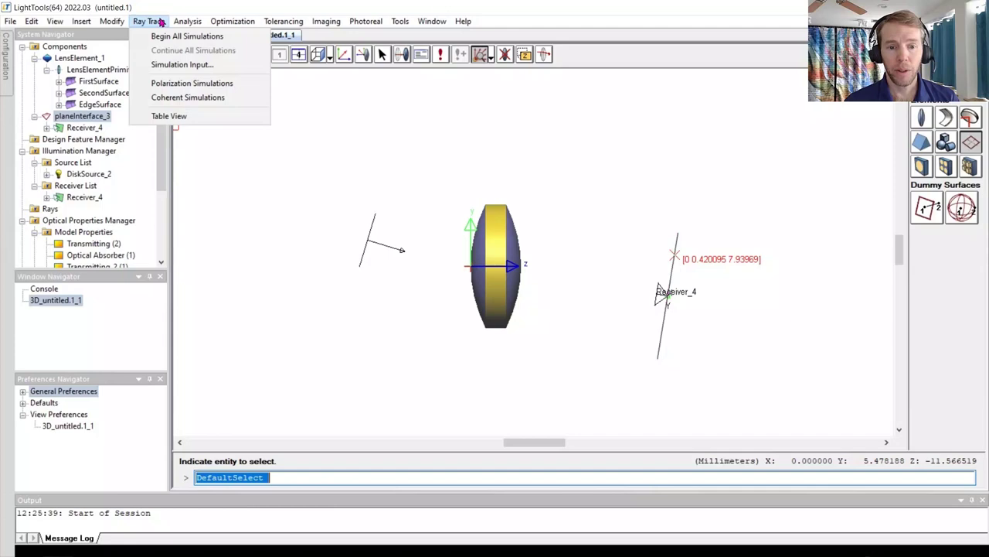
pyautogui.click(184, 65)
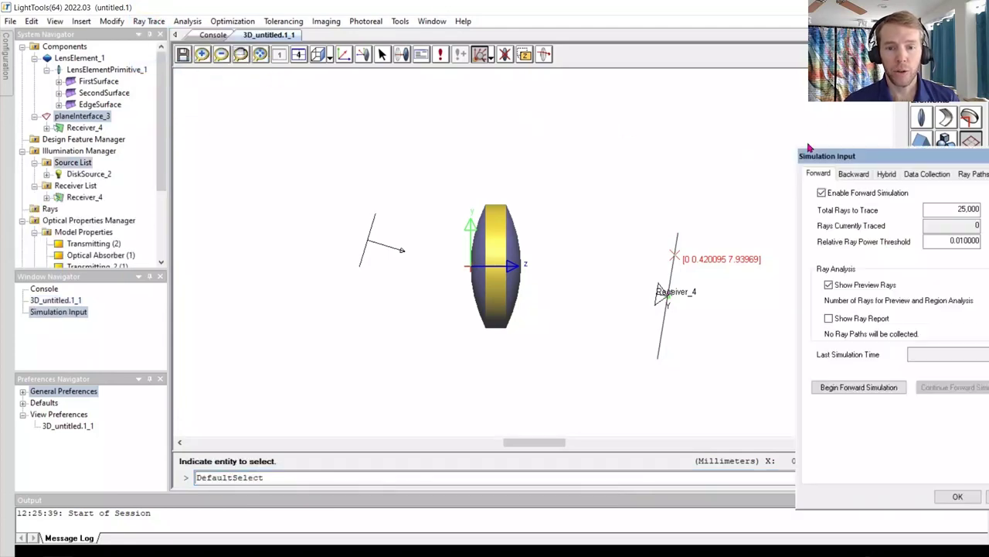
pyautogui.moveTo(810, 146); pyautogui.dragTo(258, 93)
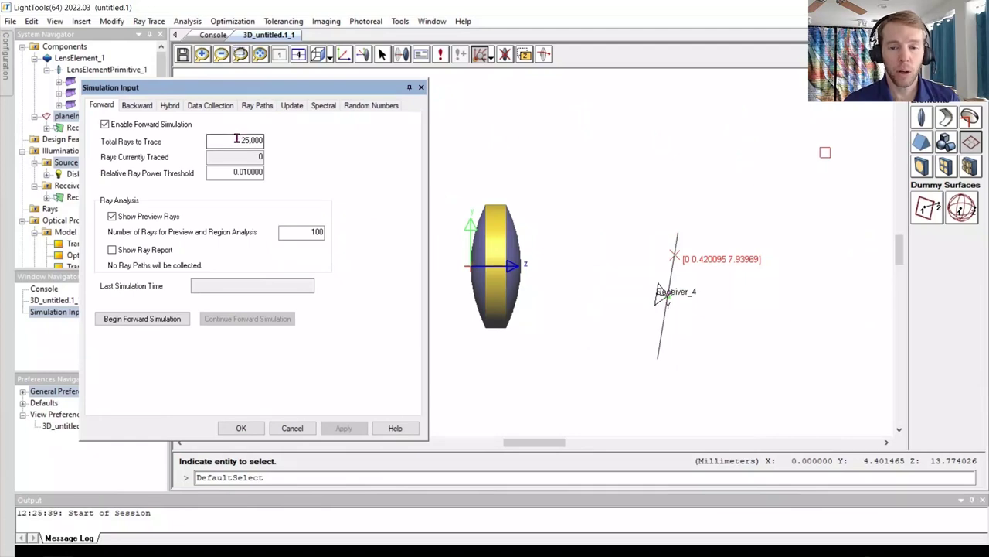
pyautogui.moveTo(256, 94); pyautogui.dragTo(200, 93)
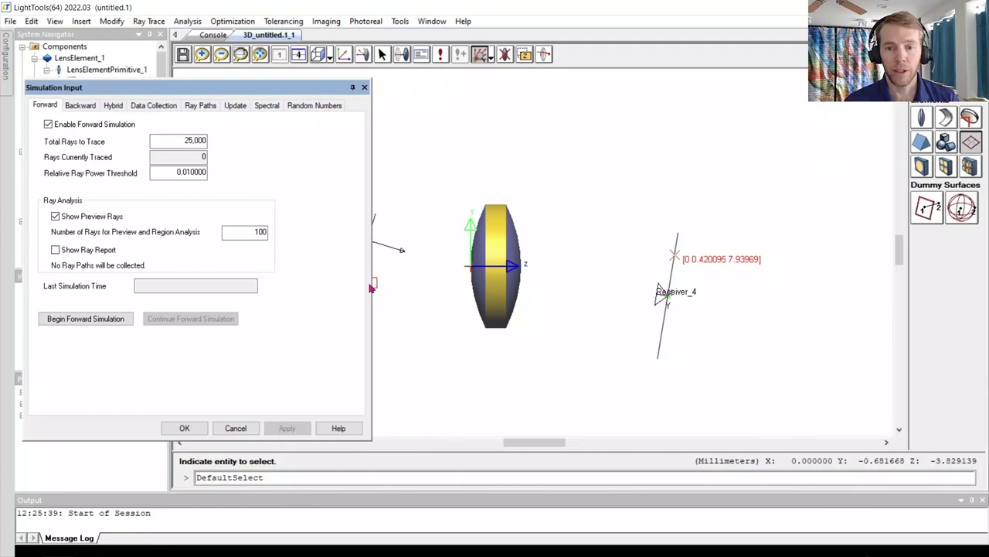
pyautogui.moveTo(371, 283); pyautogui.dragTo(315, 282)
pyautogui.click(70, 335)
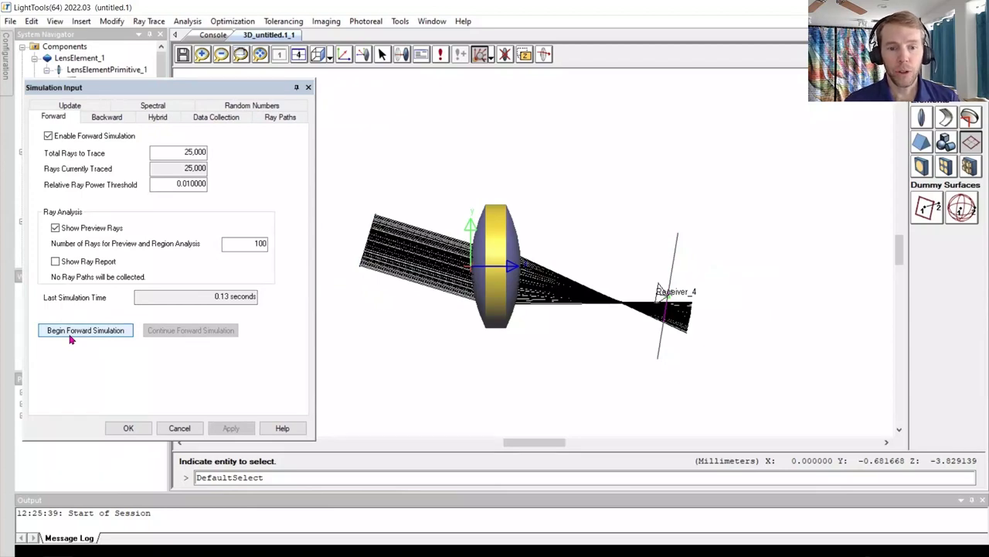
# Close the simulation settings and open the Receiver_4 Forward Illuminance plot in LumViewer.
pyautogui.click(129, 428)
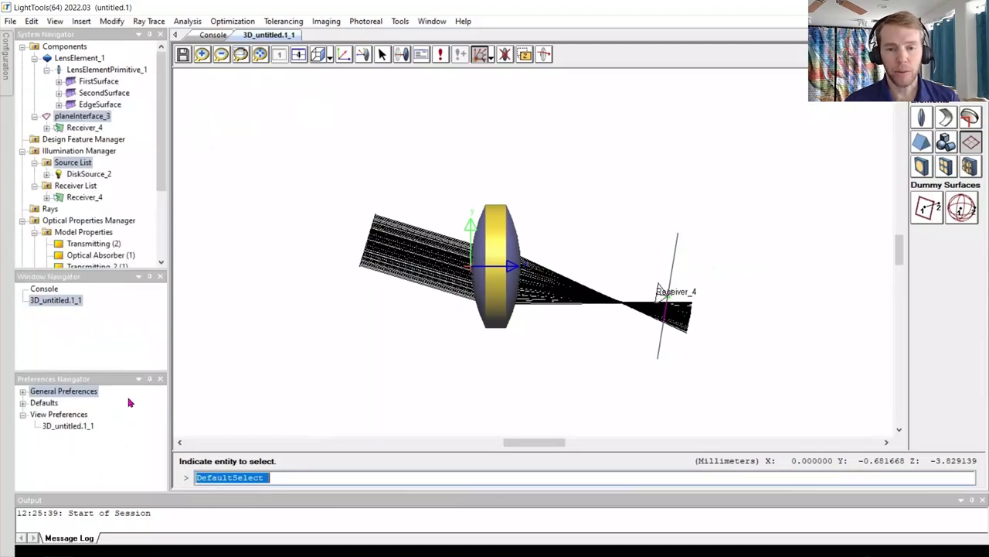
pyautogui.click(190, 21)
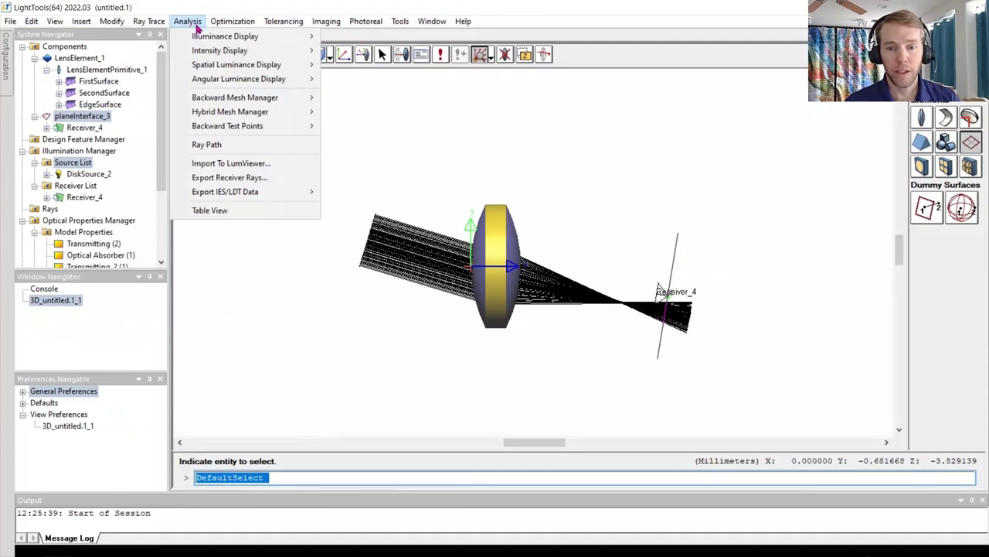
pyautogui.moveTo(207, 37)
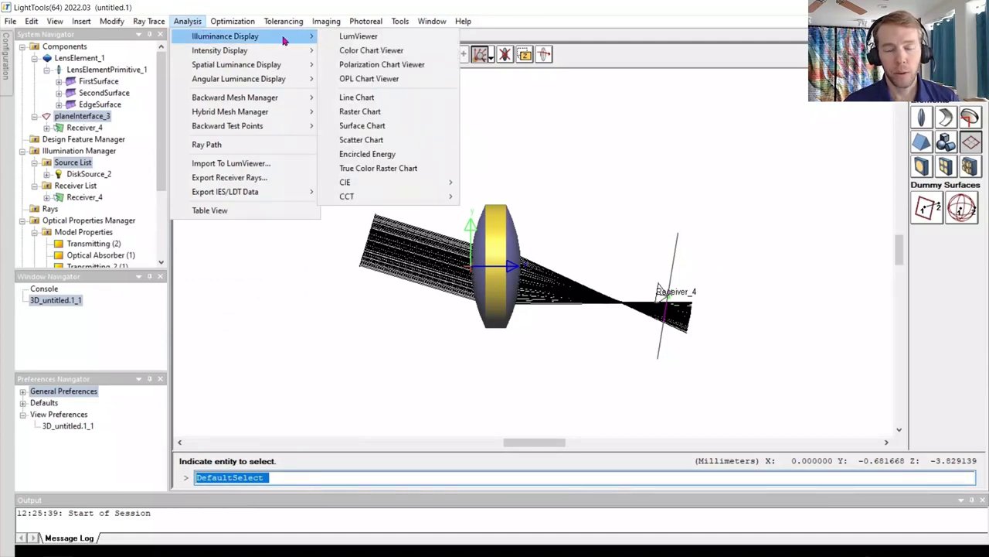
pyautogui.click(361, 37)
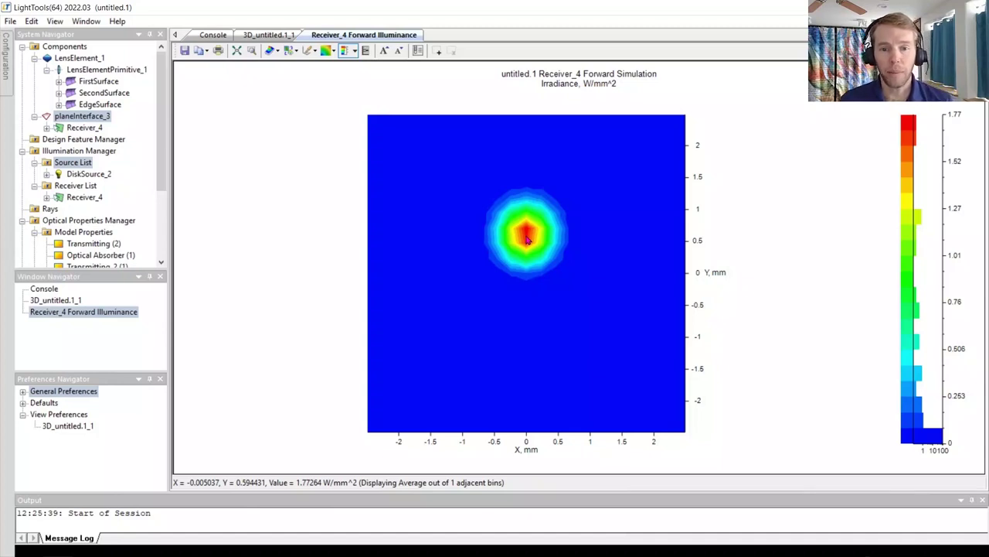
# Orbit the 3D model and display Receiver_4's simulated irradiance as false colour on its plane.
pyautogui.click(272, 35)
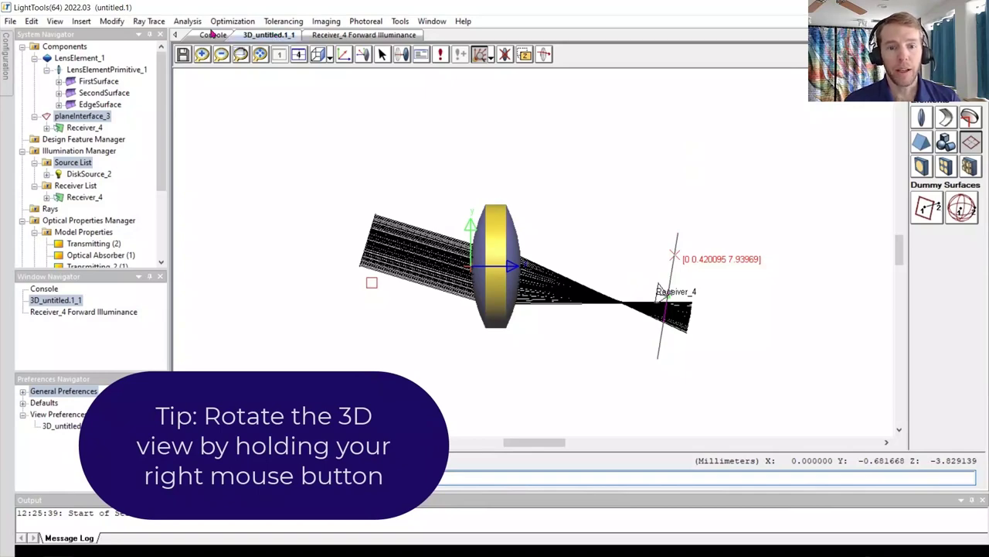
pyautogui.moveTo(183, 97); pyautogui.dragTo(233, 143, button='right')
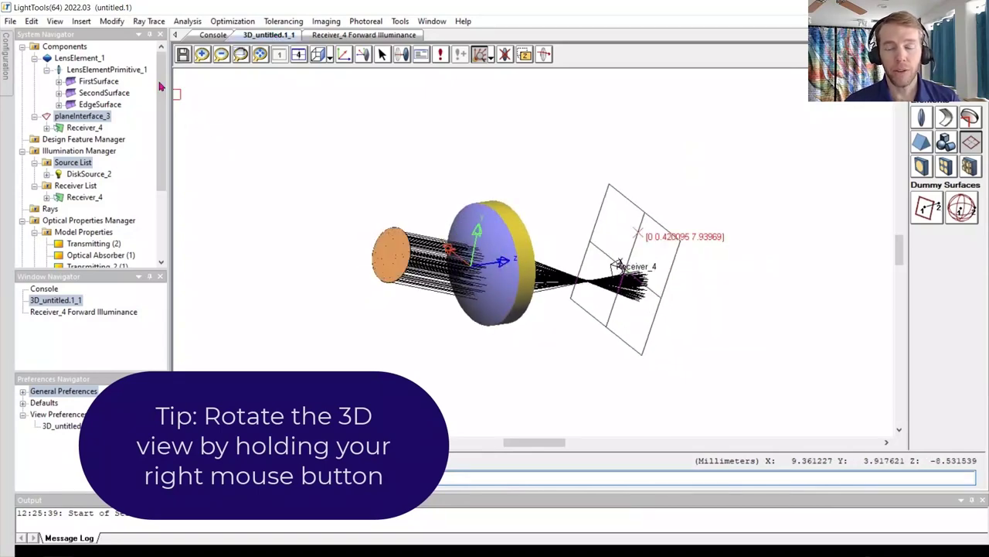
pyautogui.click(54, 21)
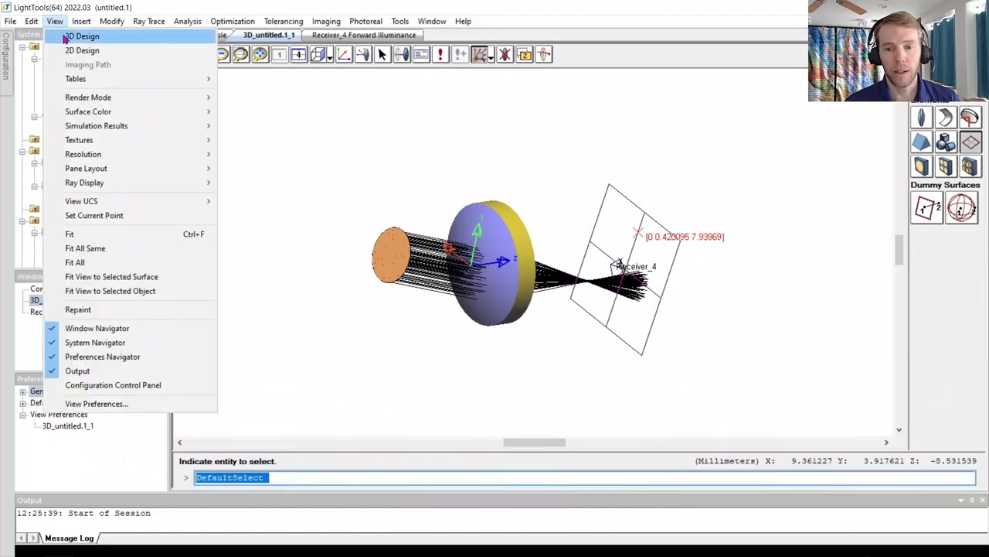
pyautogui.moveTo(100, 128)
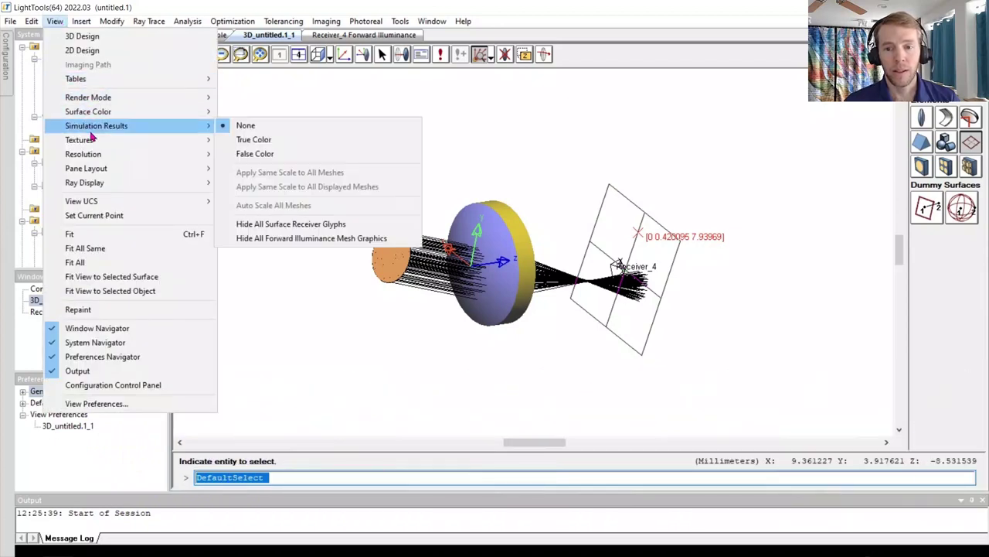
pyautogui.click(280, 157)
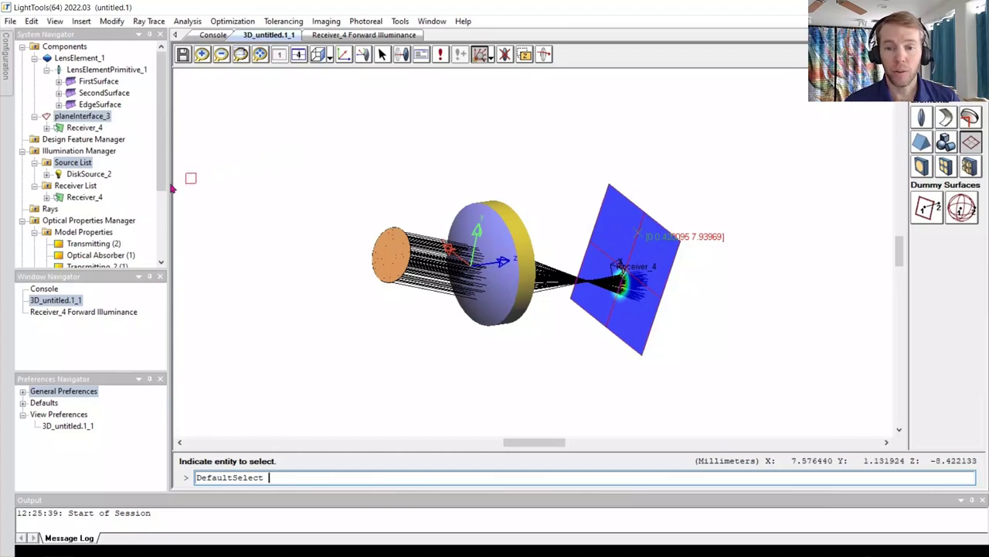
pyautogui.click(89, 199)
# Open Receiver_4's properties and expand its Forward Simulation results.
pyautogui.rightClick(92, 201)
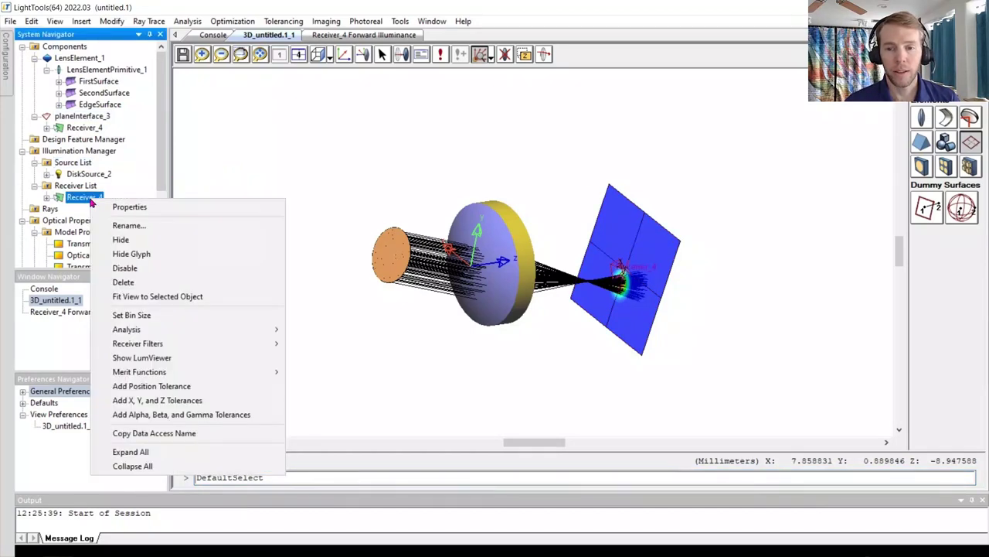
pyautogui.click(116, 207)
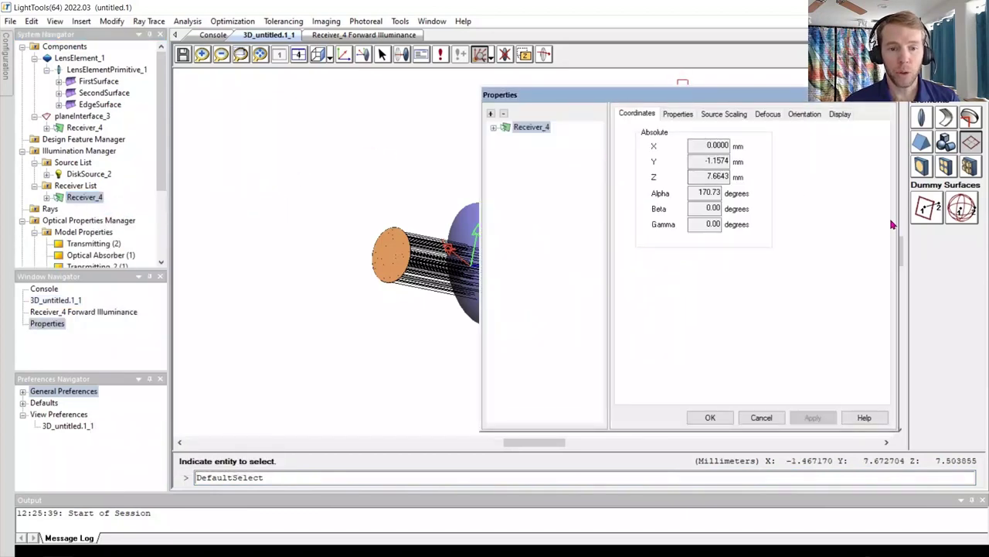
pyautogui.moveTo(899, 220); pyautogui.dragTo(847, 219)
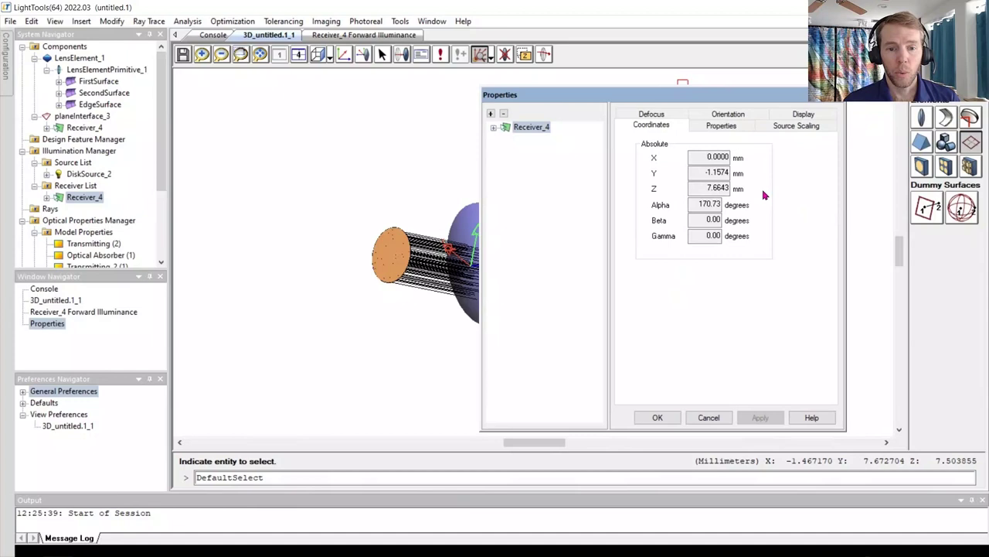
pyautogui.click(711, 125)
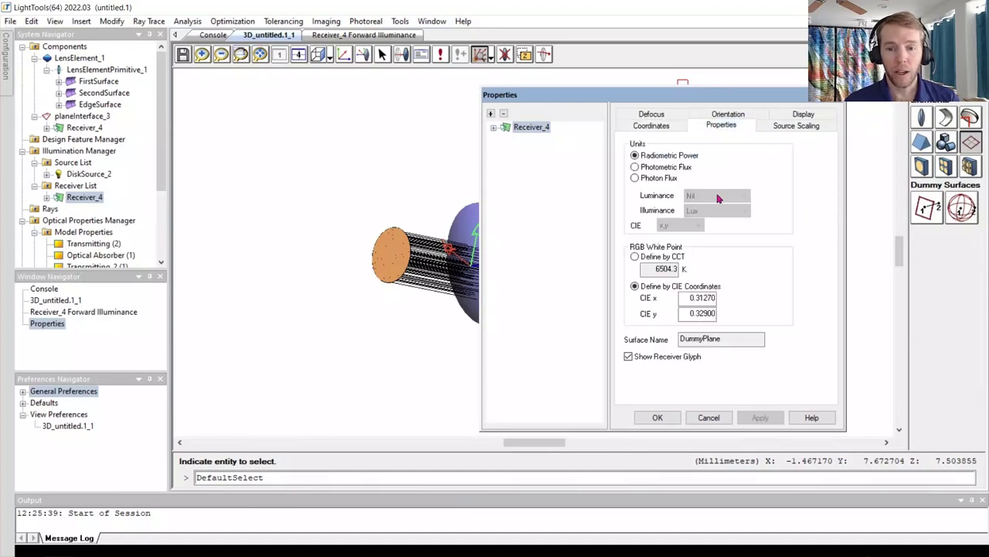
pyautogui.click(493, 128)
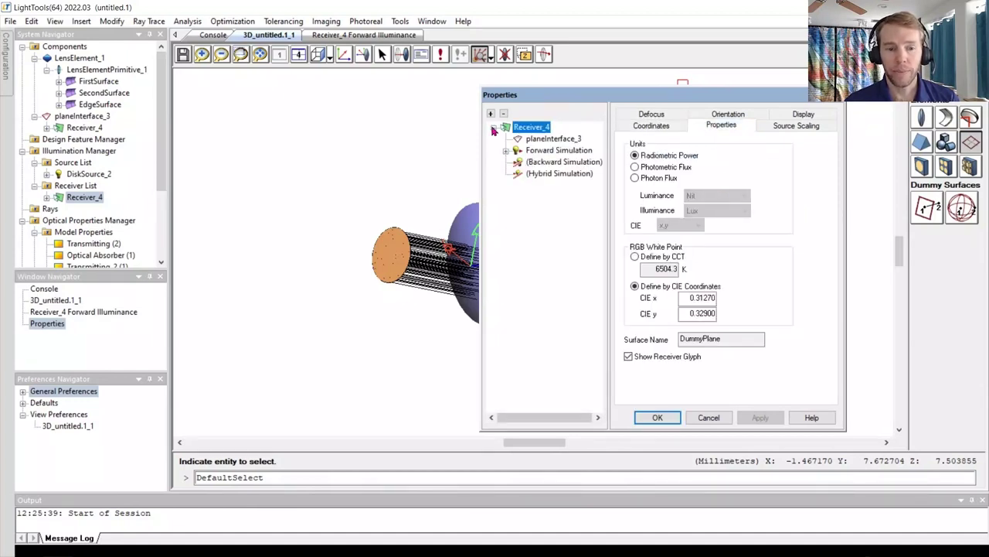
pyautogui.click(506, 151)
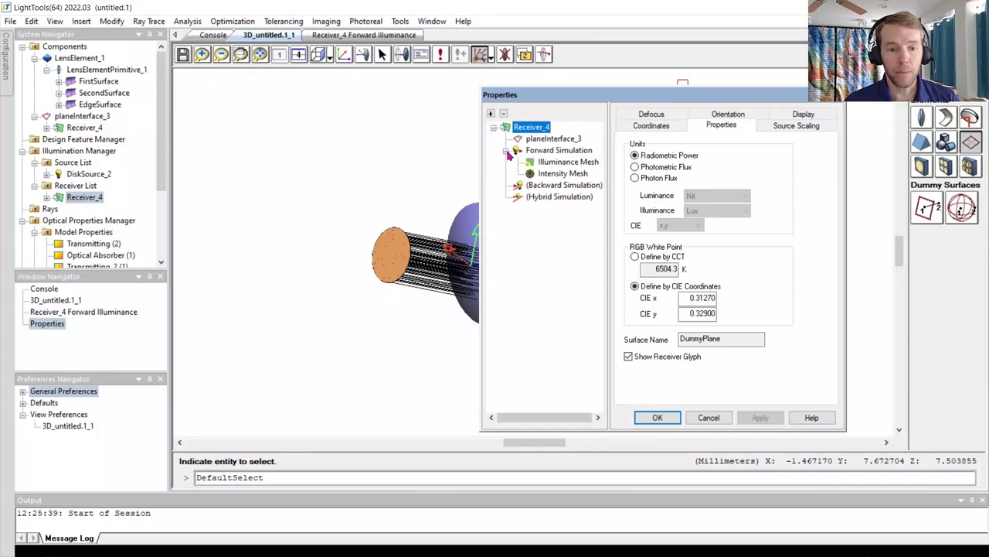
# Show the Illuminance Mesh statistics: 0.91550 W incident, 1.7726 W/mm^2 maximum, centroid Y 0.62278 mm.
pyautogui.moveTo(579, 95); pyautogui.dragTo(266, 117)
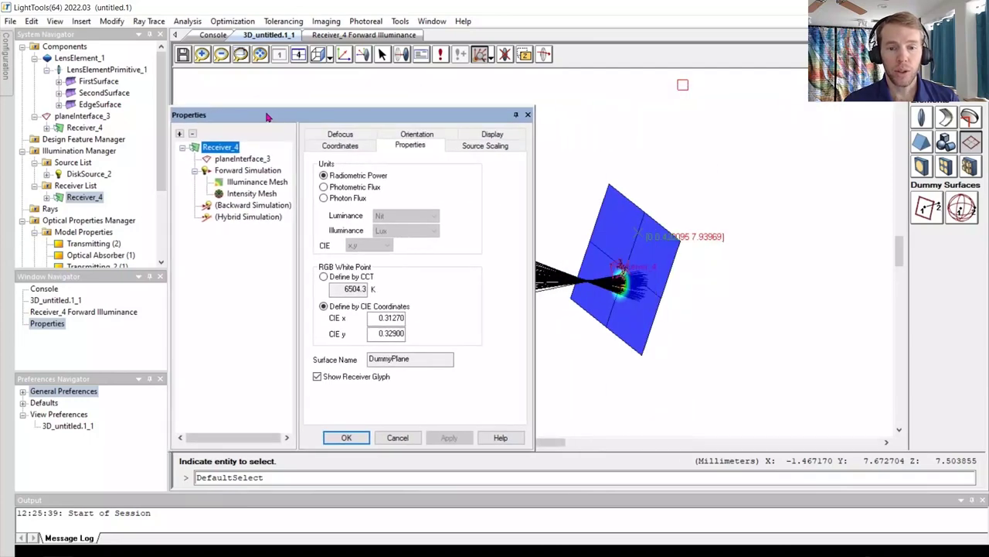
pyautogui.click(252, 181)
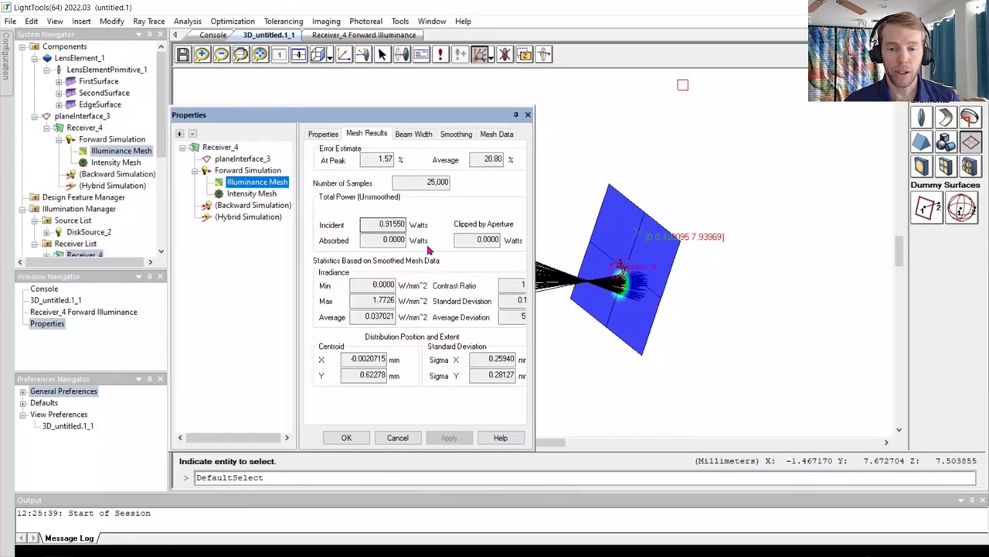
pyautogui.moveTo(533, 252); pyautogui.dragTo(569, 248)
pyautogui.click(334, 137)
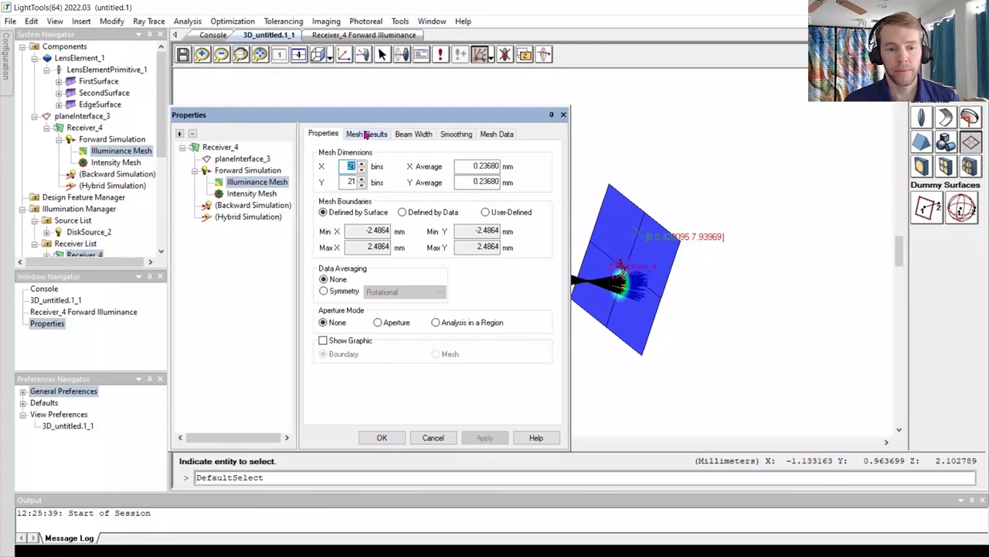
pyautogui.click(366, 135)
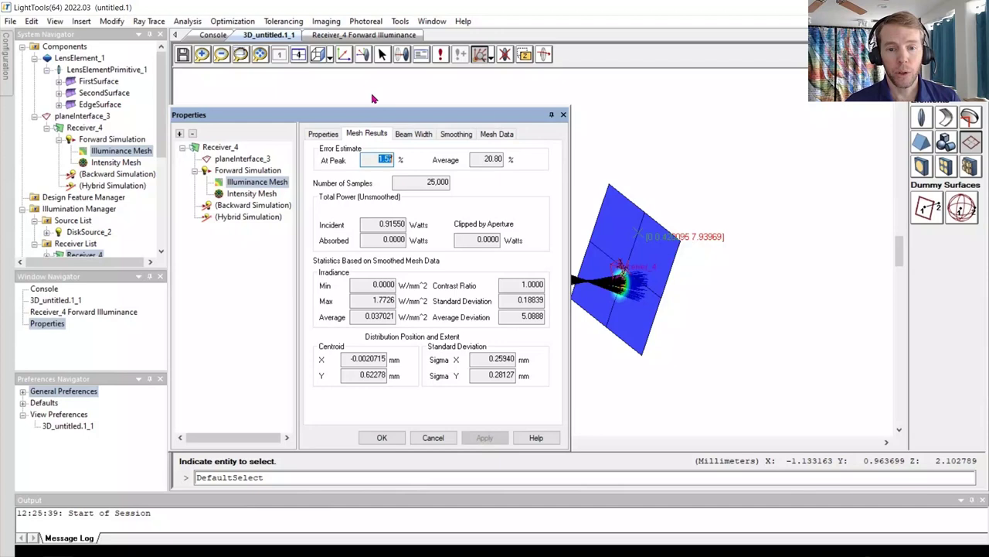
pyautogui.click(400, 22)
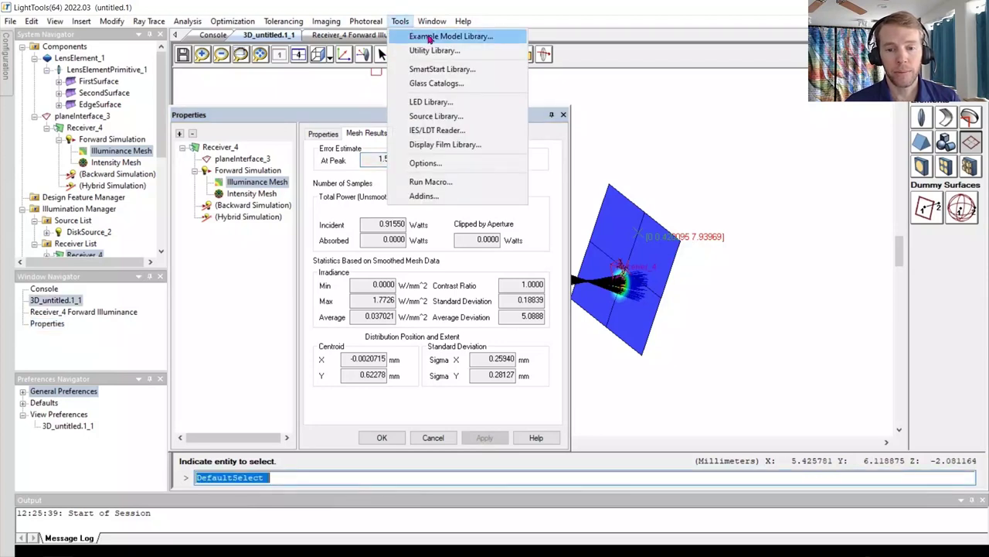
pyautogui.click(486, 41)
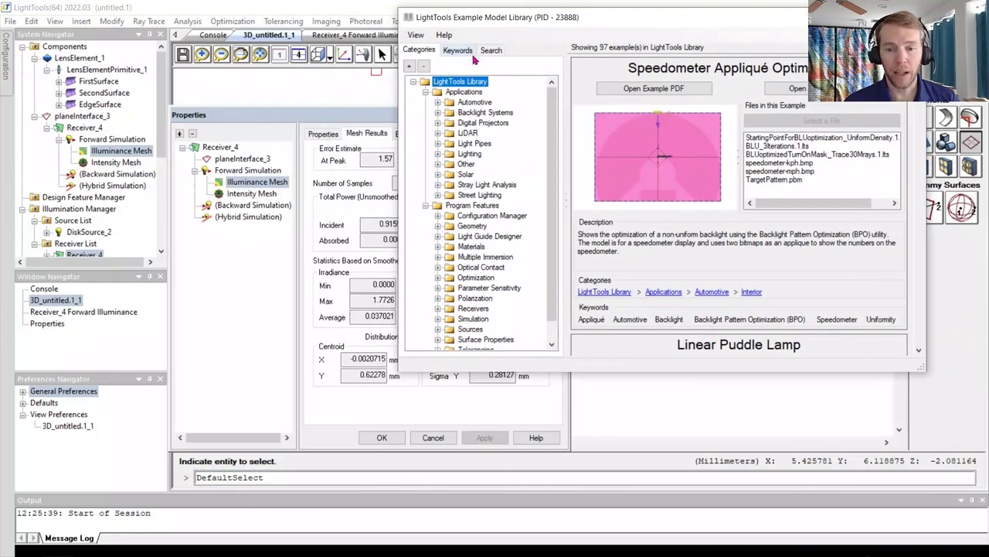
pyautogui.click(467, 133)
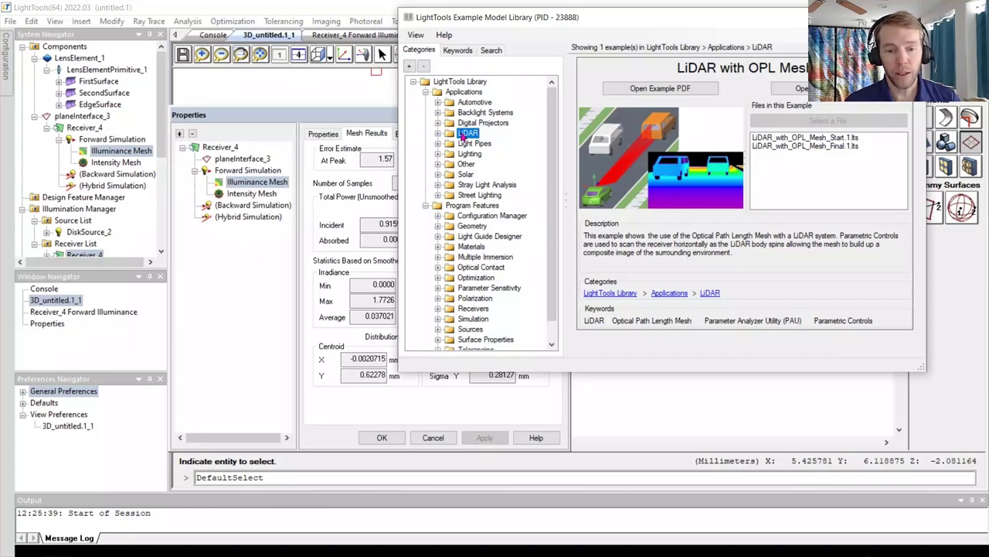
# Back in the main window, open the Help Document Library listing the Introductory Tutorial.
pyautogui.click(360, 11)
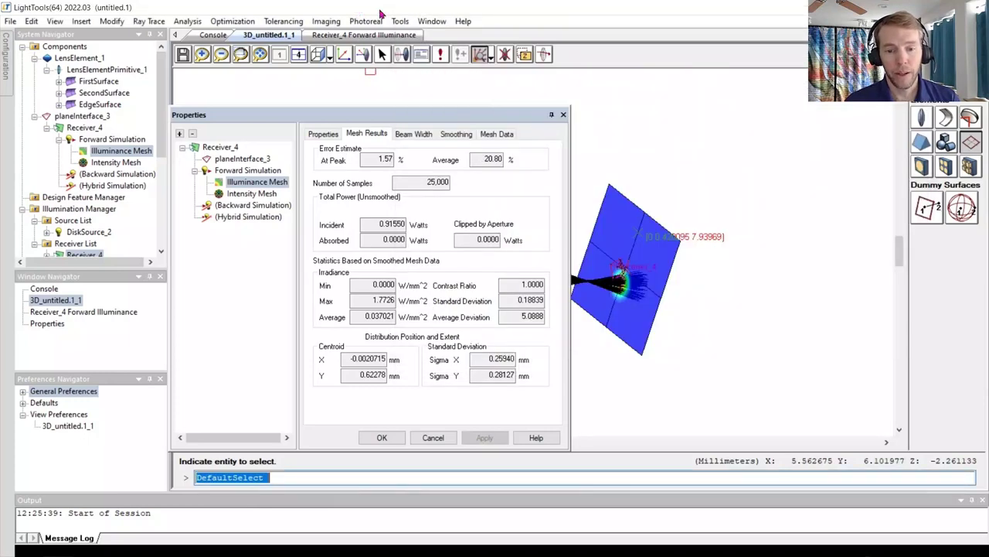
pyautogui.click(463, 21)
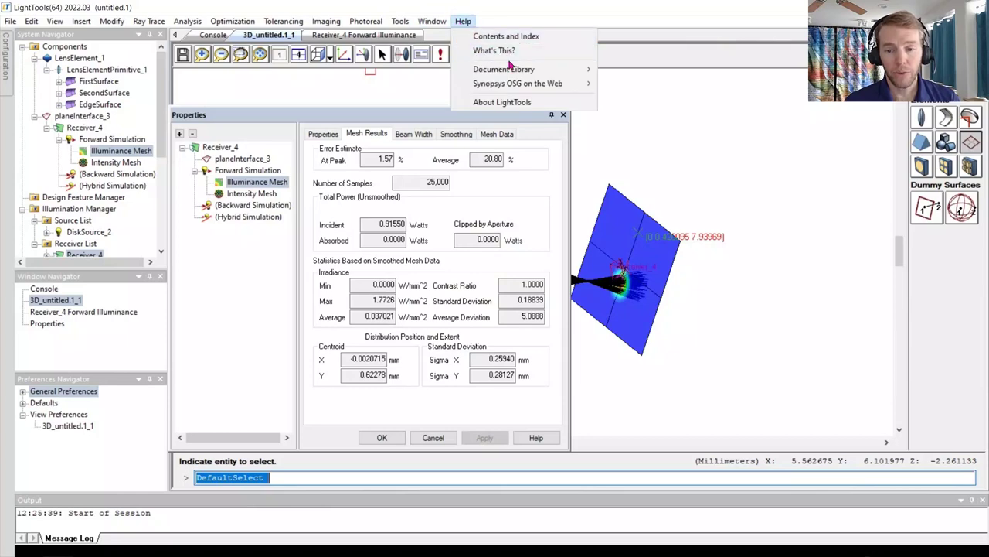
pyautogui.moveTo(552, 73)
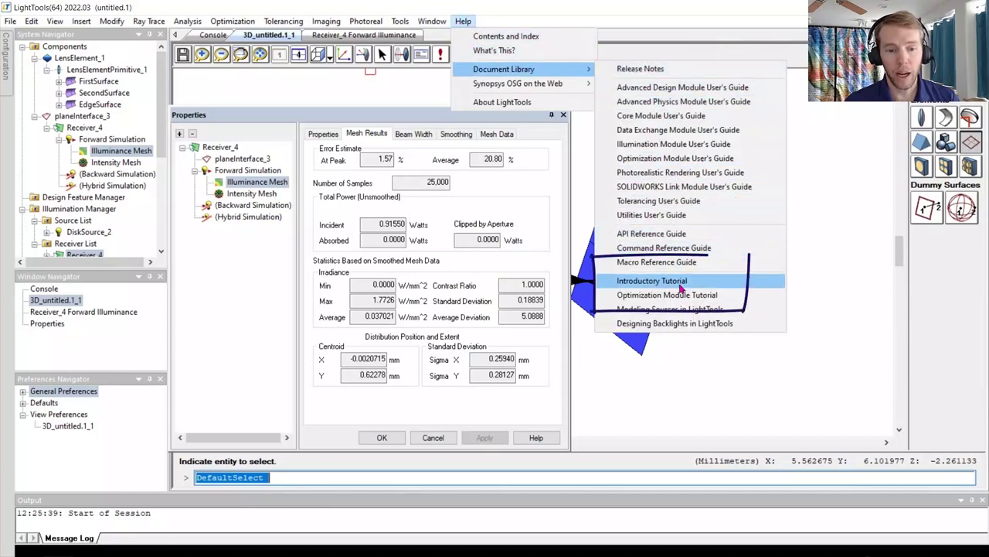